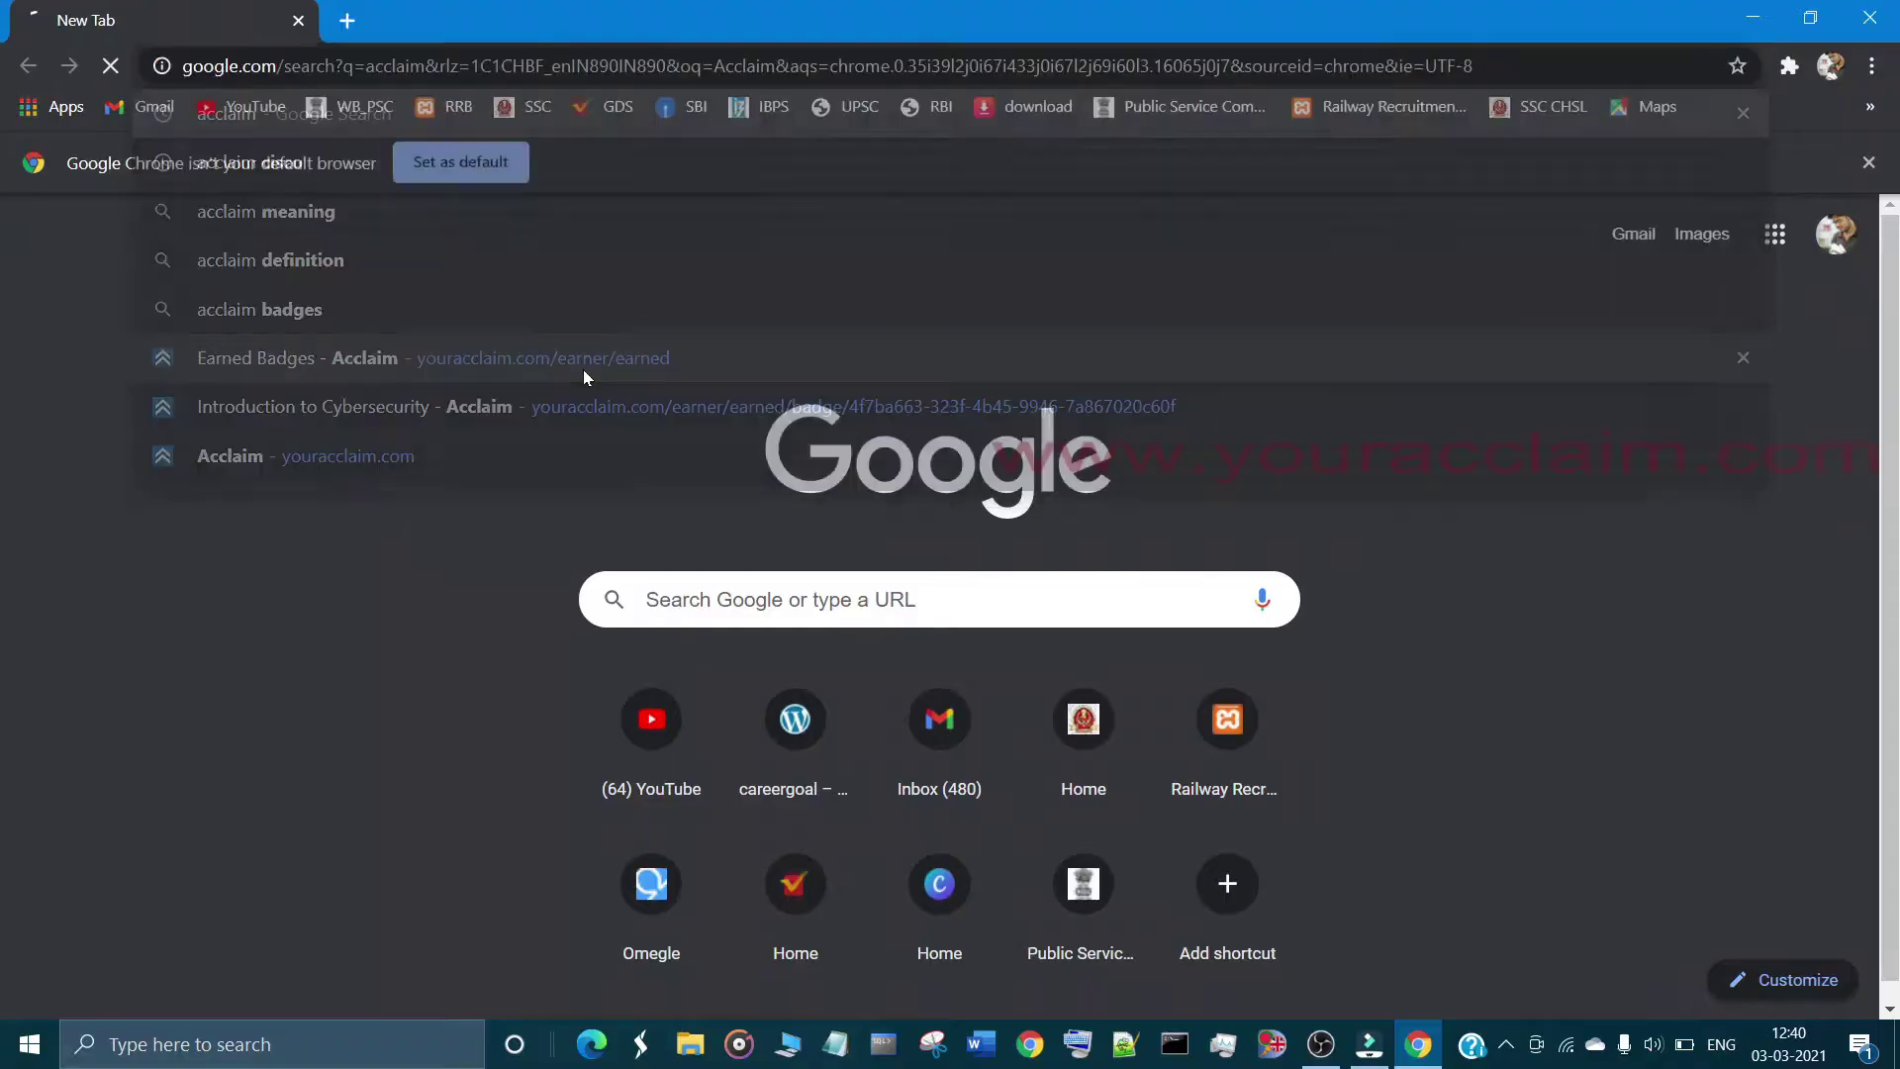
Run a Google search for 'acclaim'
key("Return")
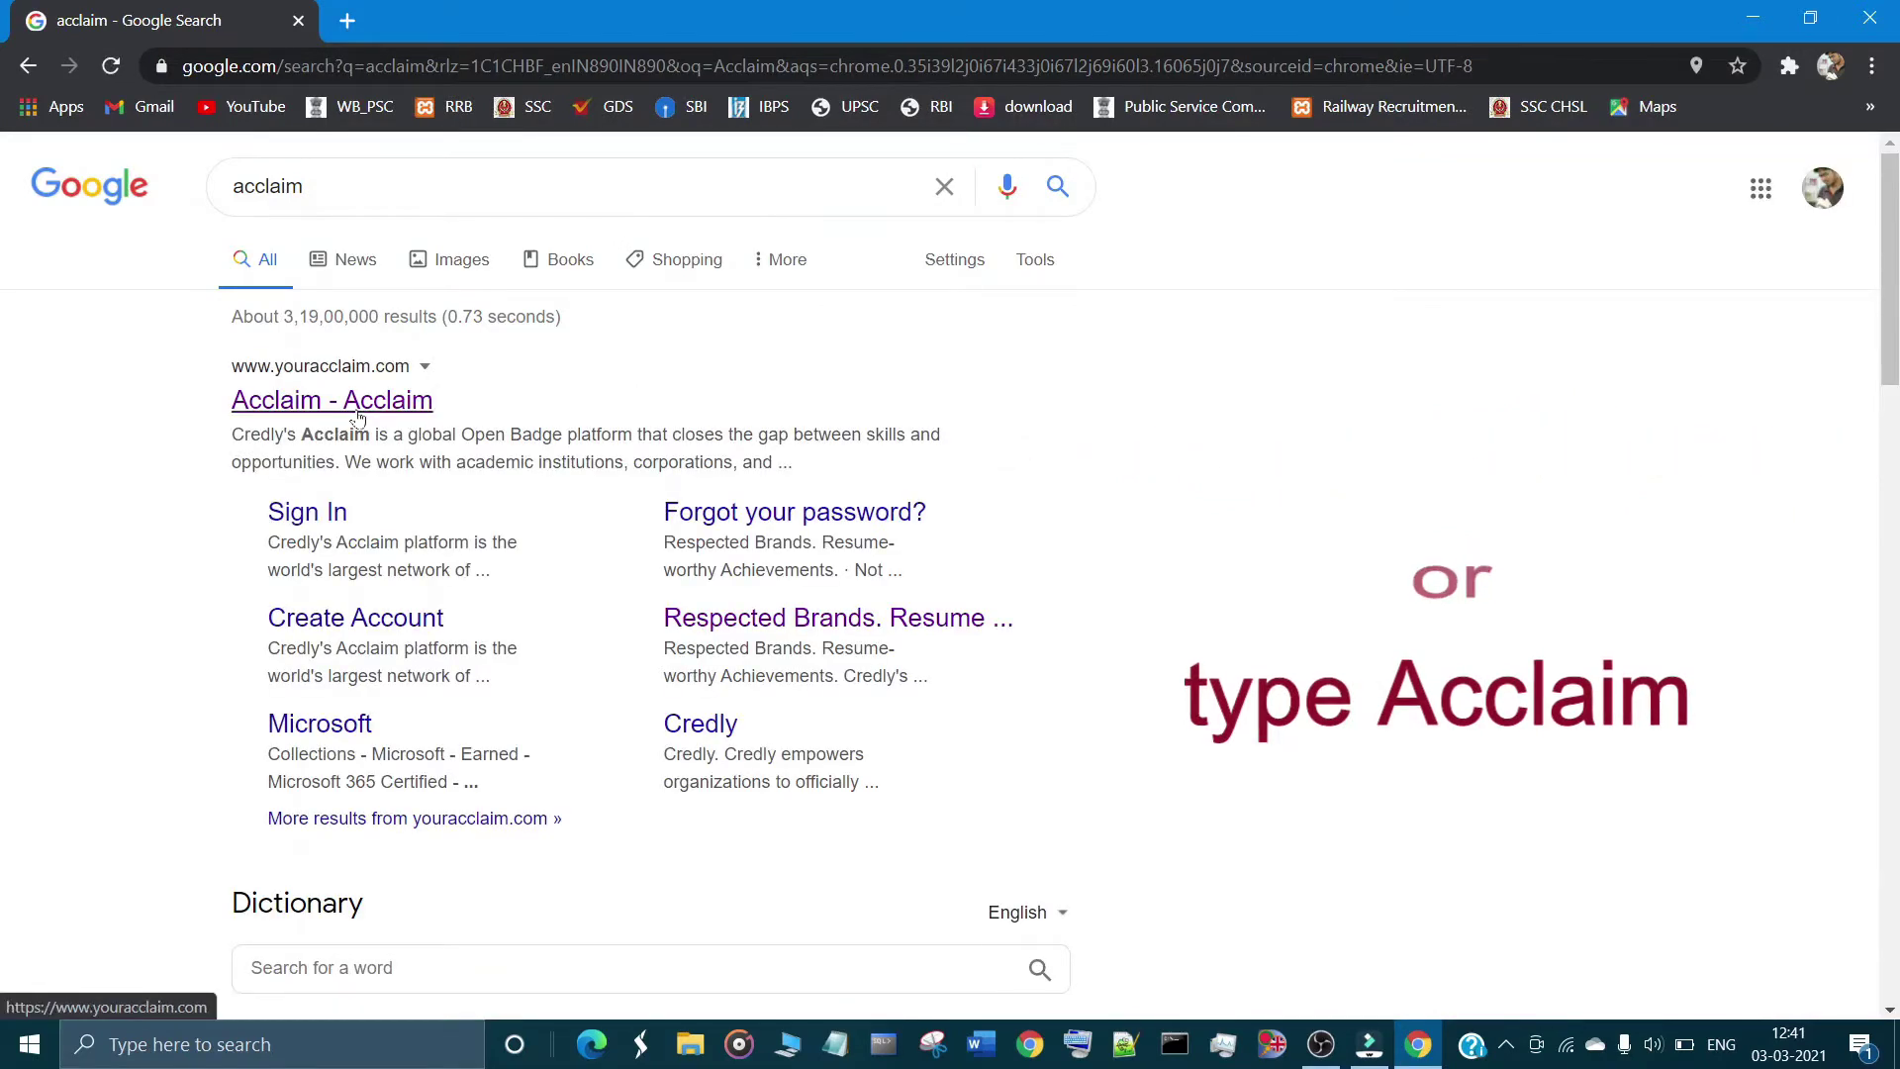
Go from the Acclaim search result to the Cisco Introduction to Cybersecurity badge page
left_click(360, 421)
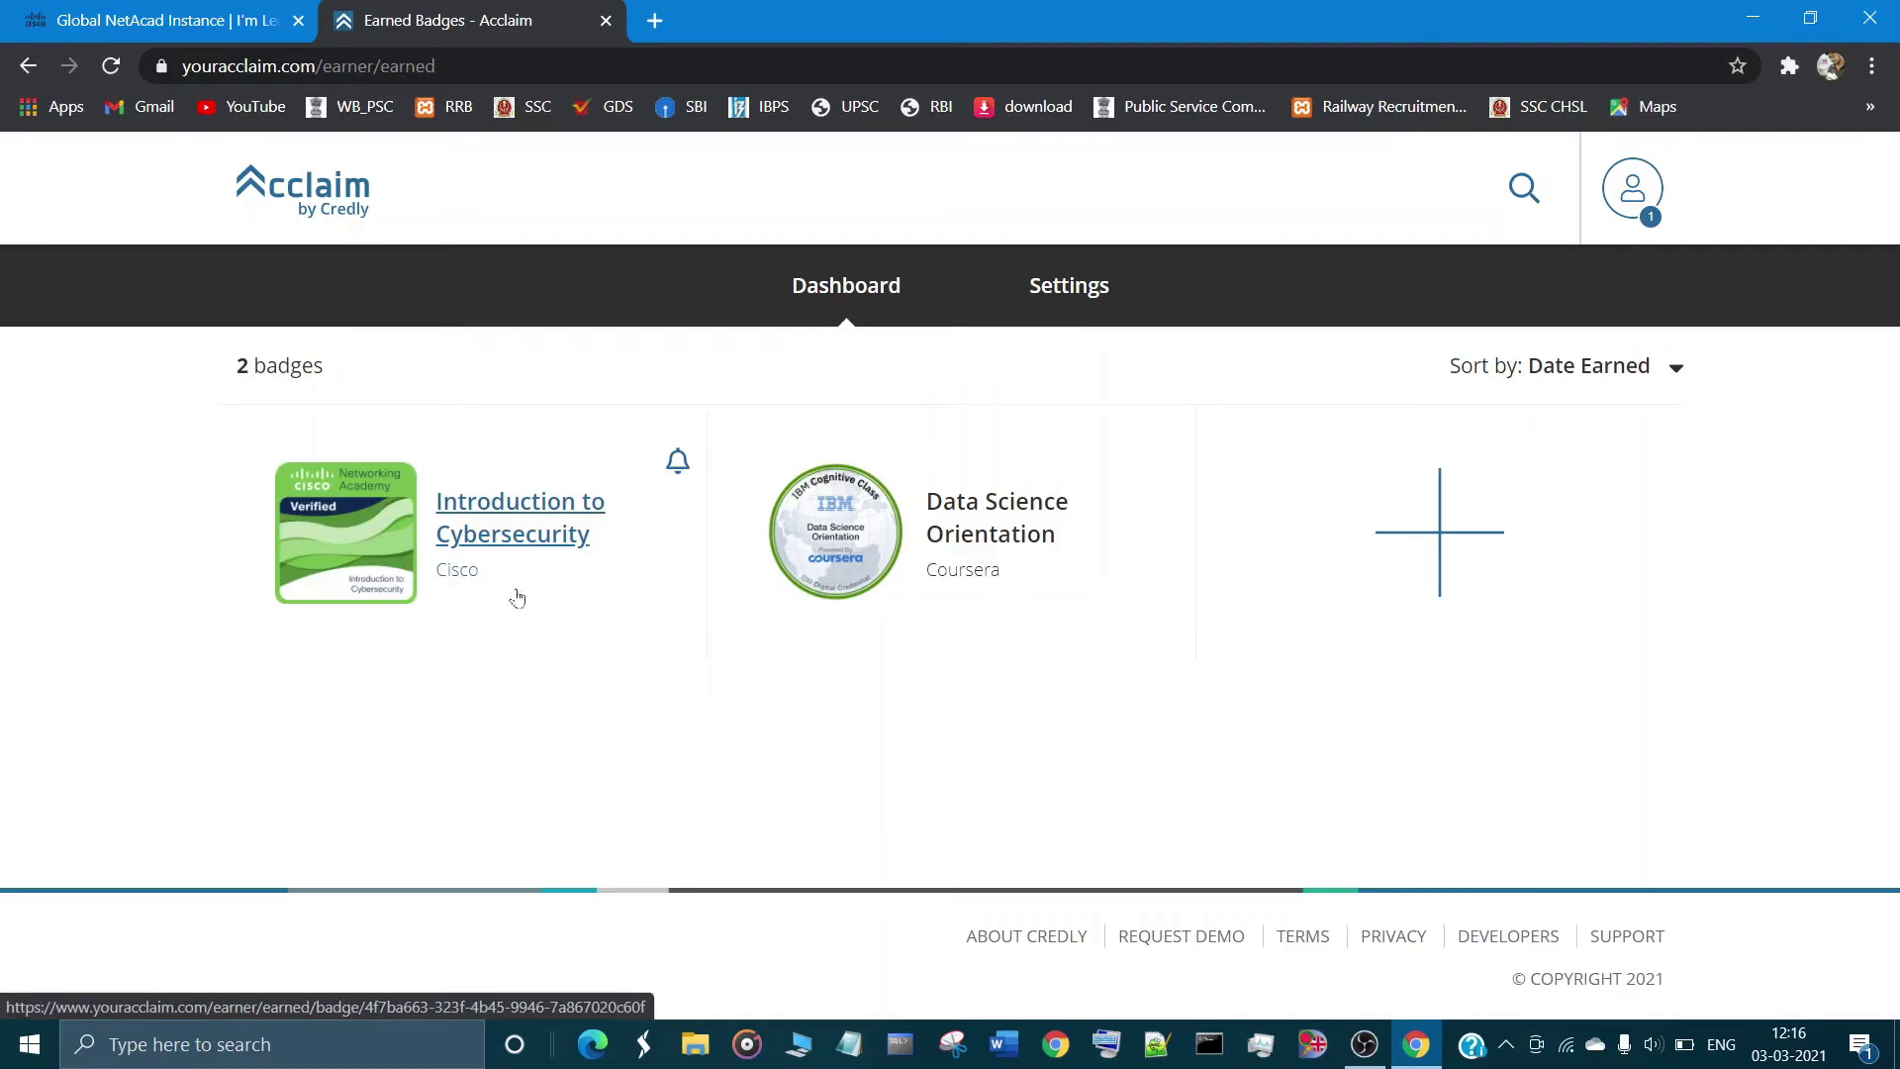
left_click(530, 523)
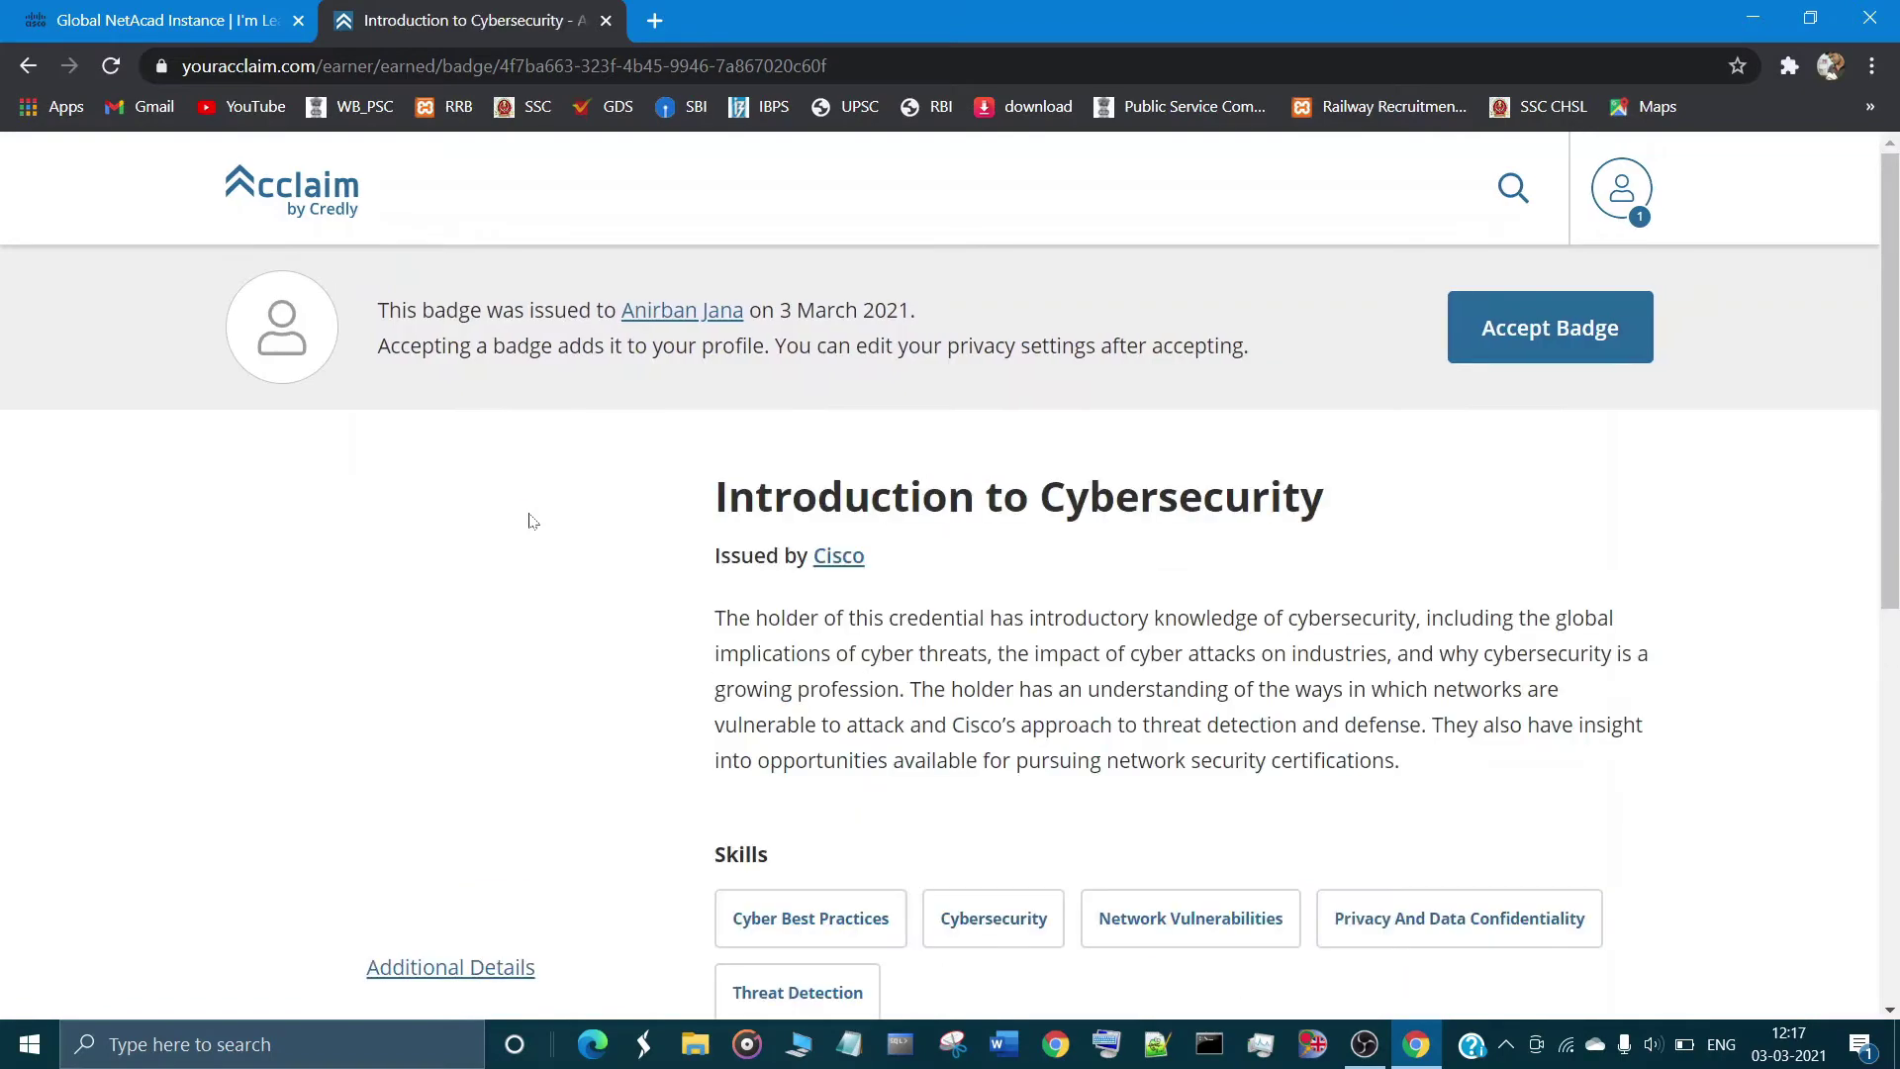
Accept the Cisco badge and save its settings with Public and Auto Accept on
left_click(1566, 326)
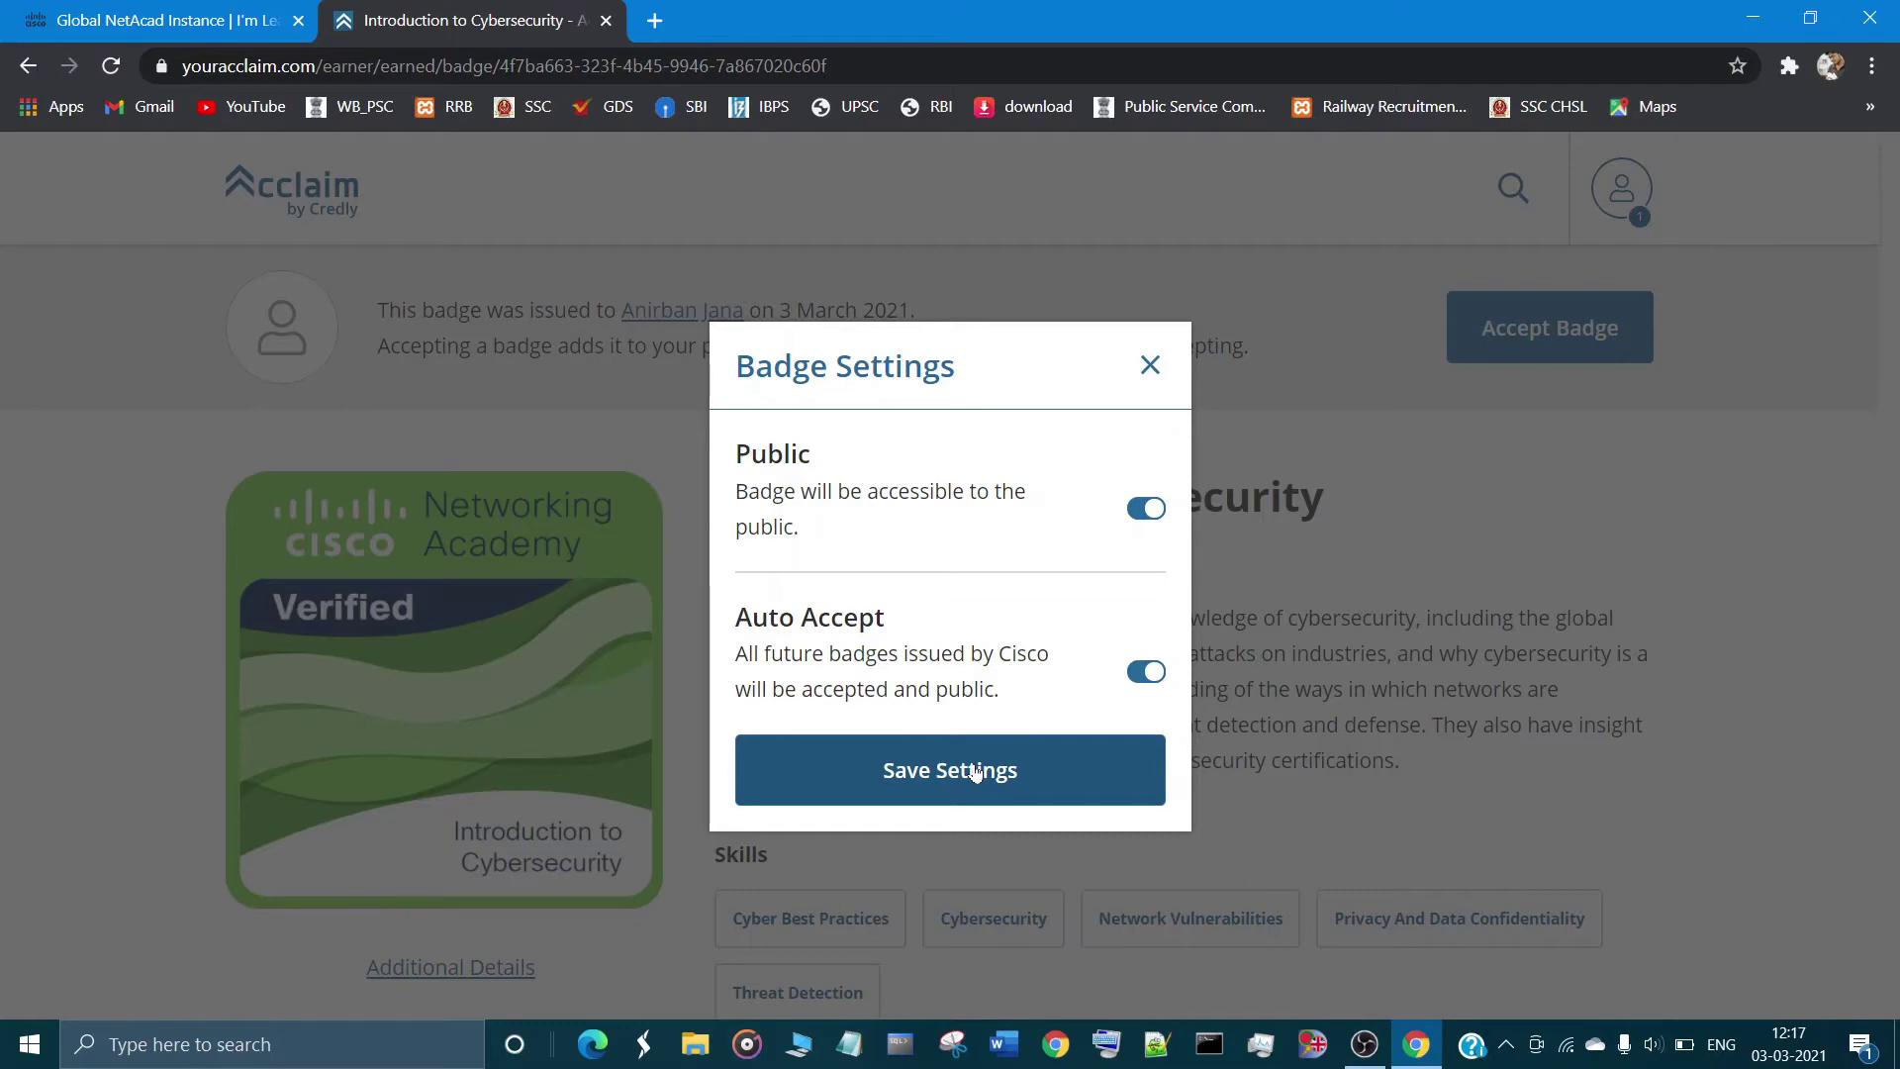
left_click(976, 773)
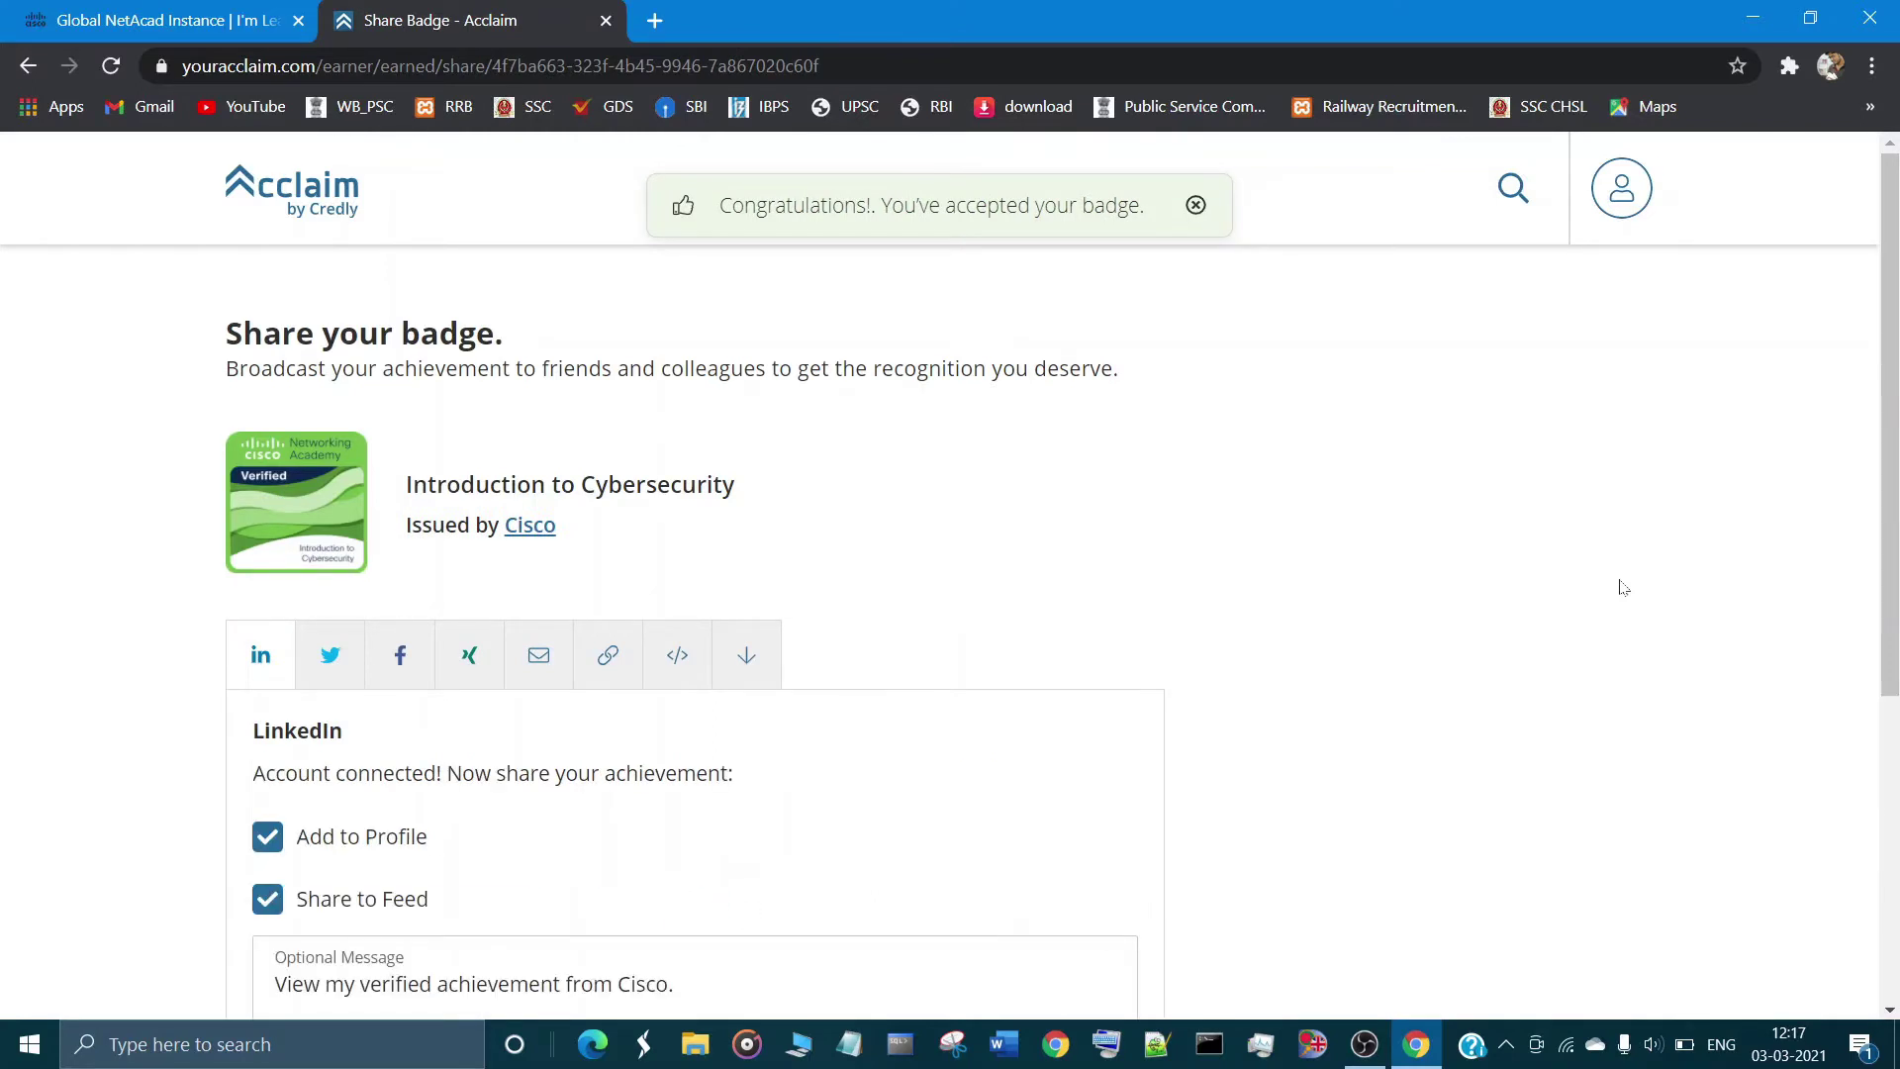
scroll(1622, 588, "down", 3)
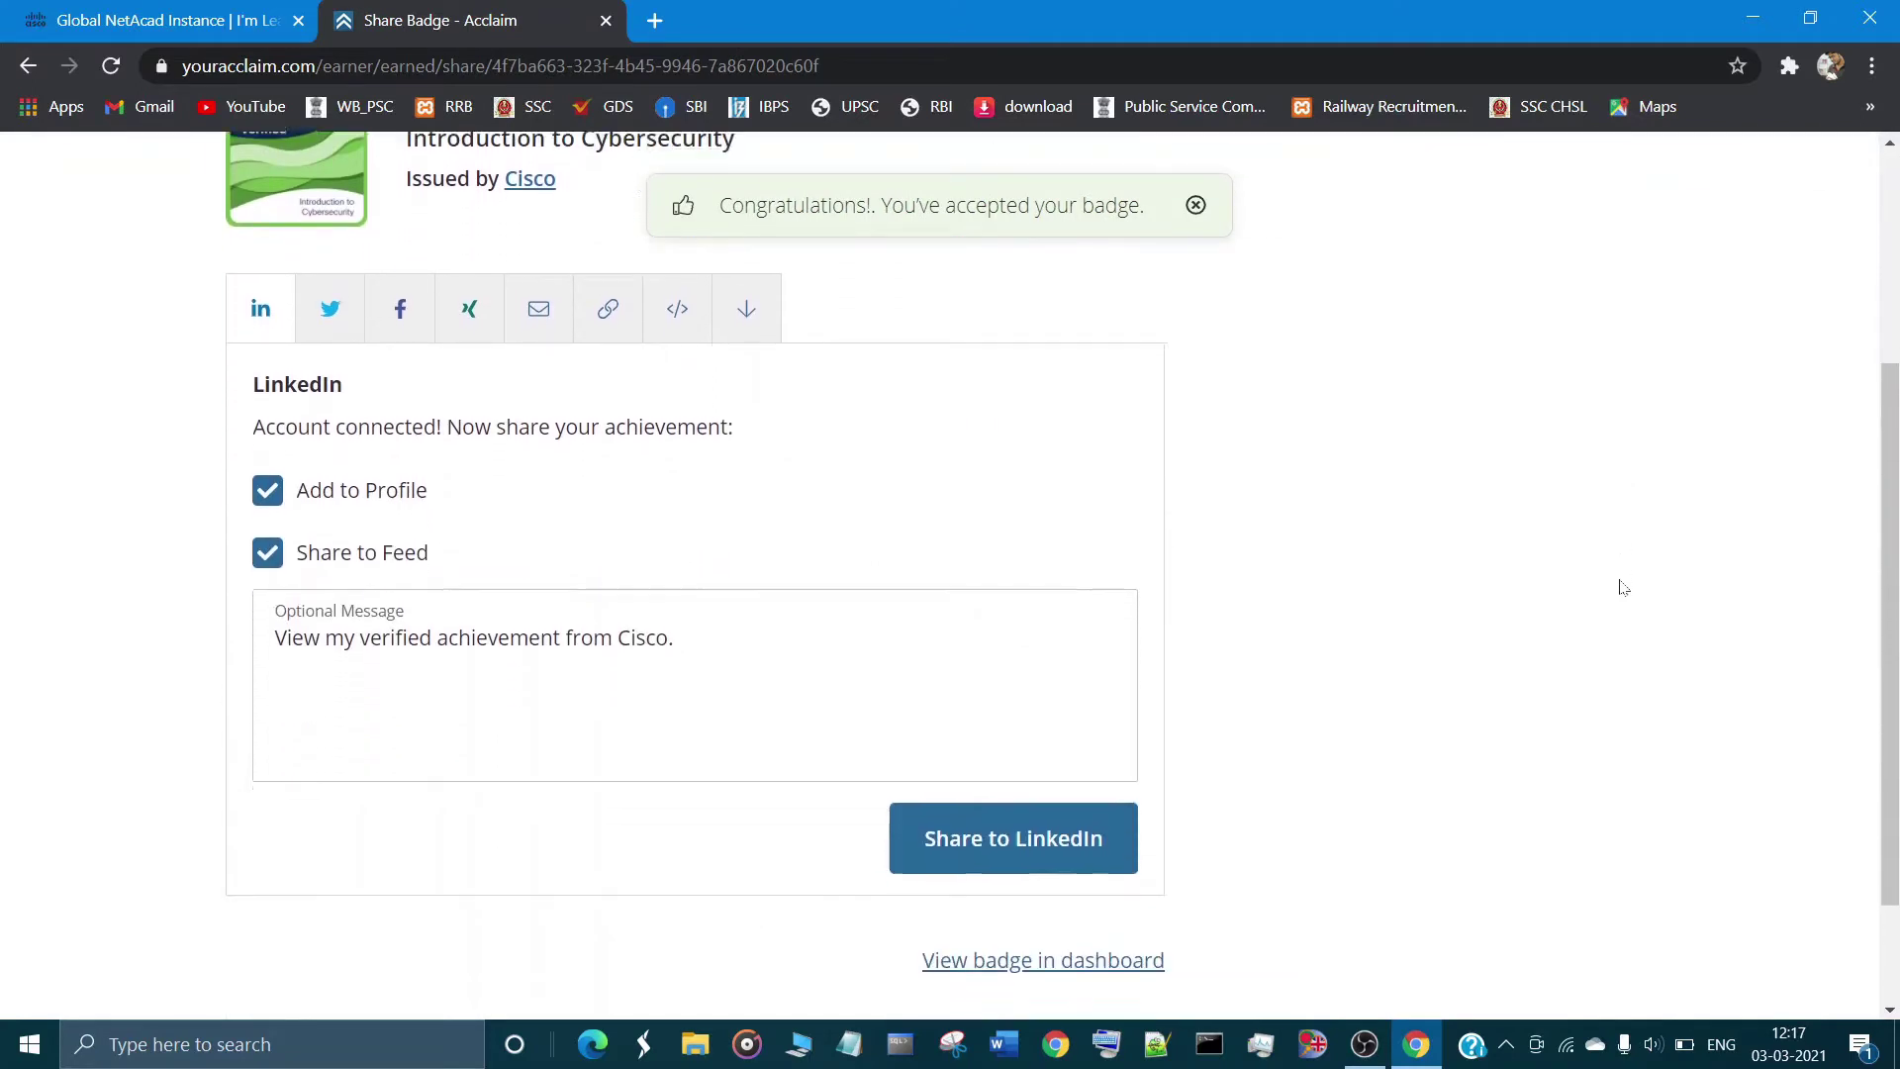
scroll(1623, 587, "up", 1)
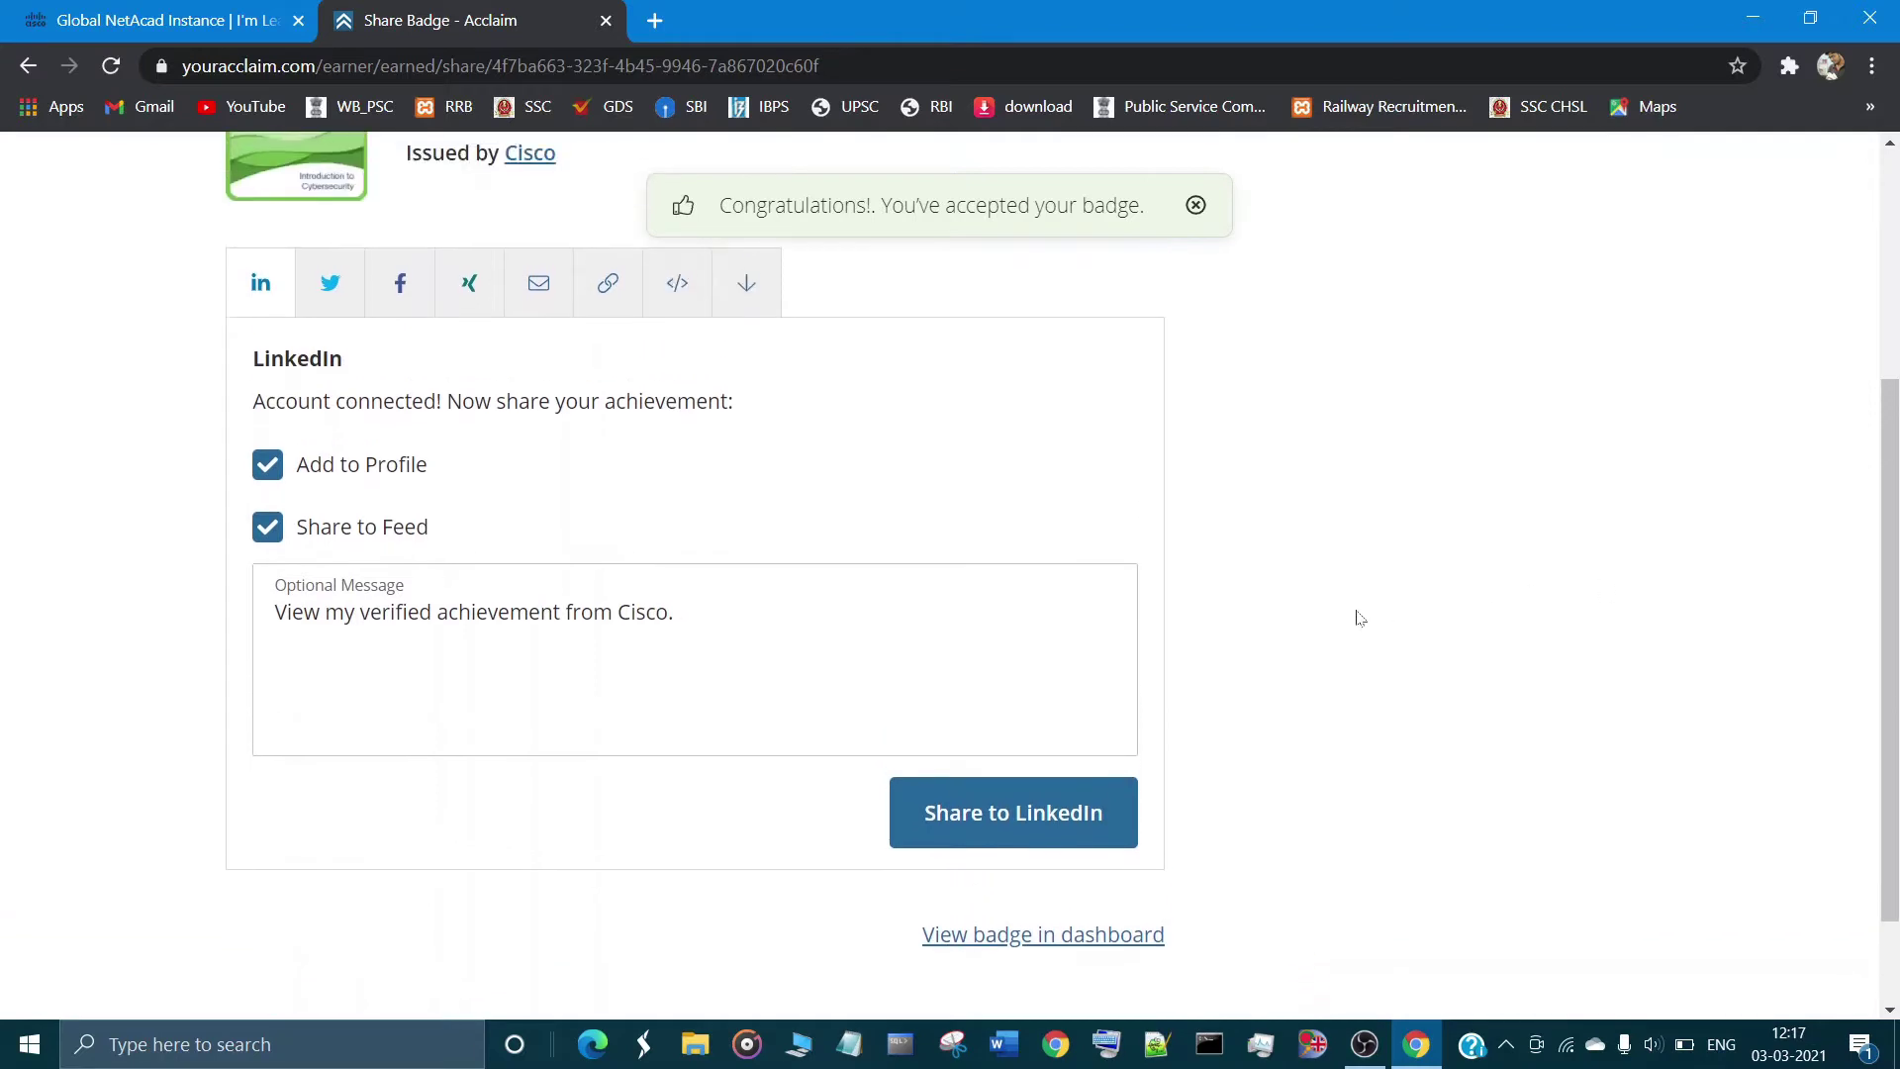
Replace the default share message with a course thank-you note and share it to LinkedIn
left_click(698, 654)
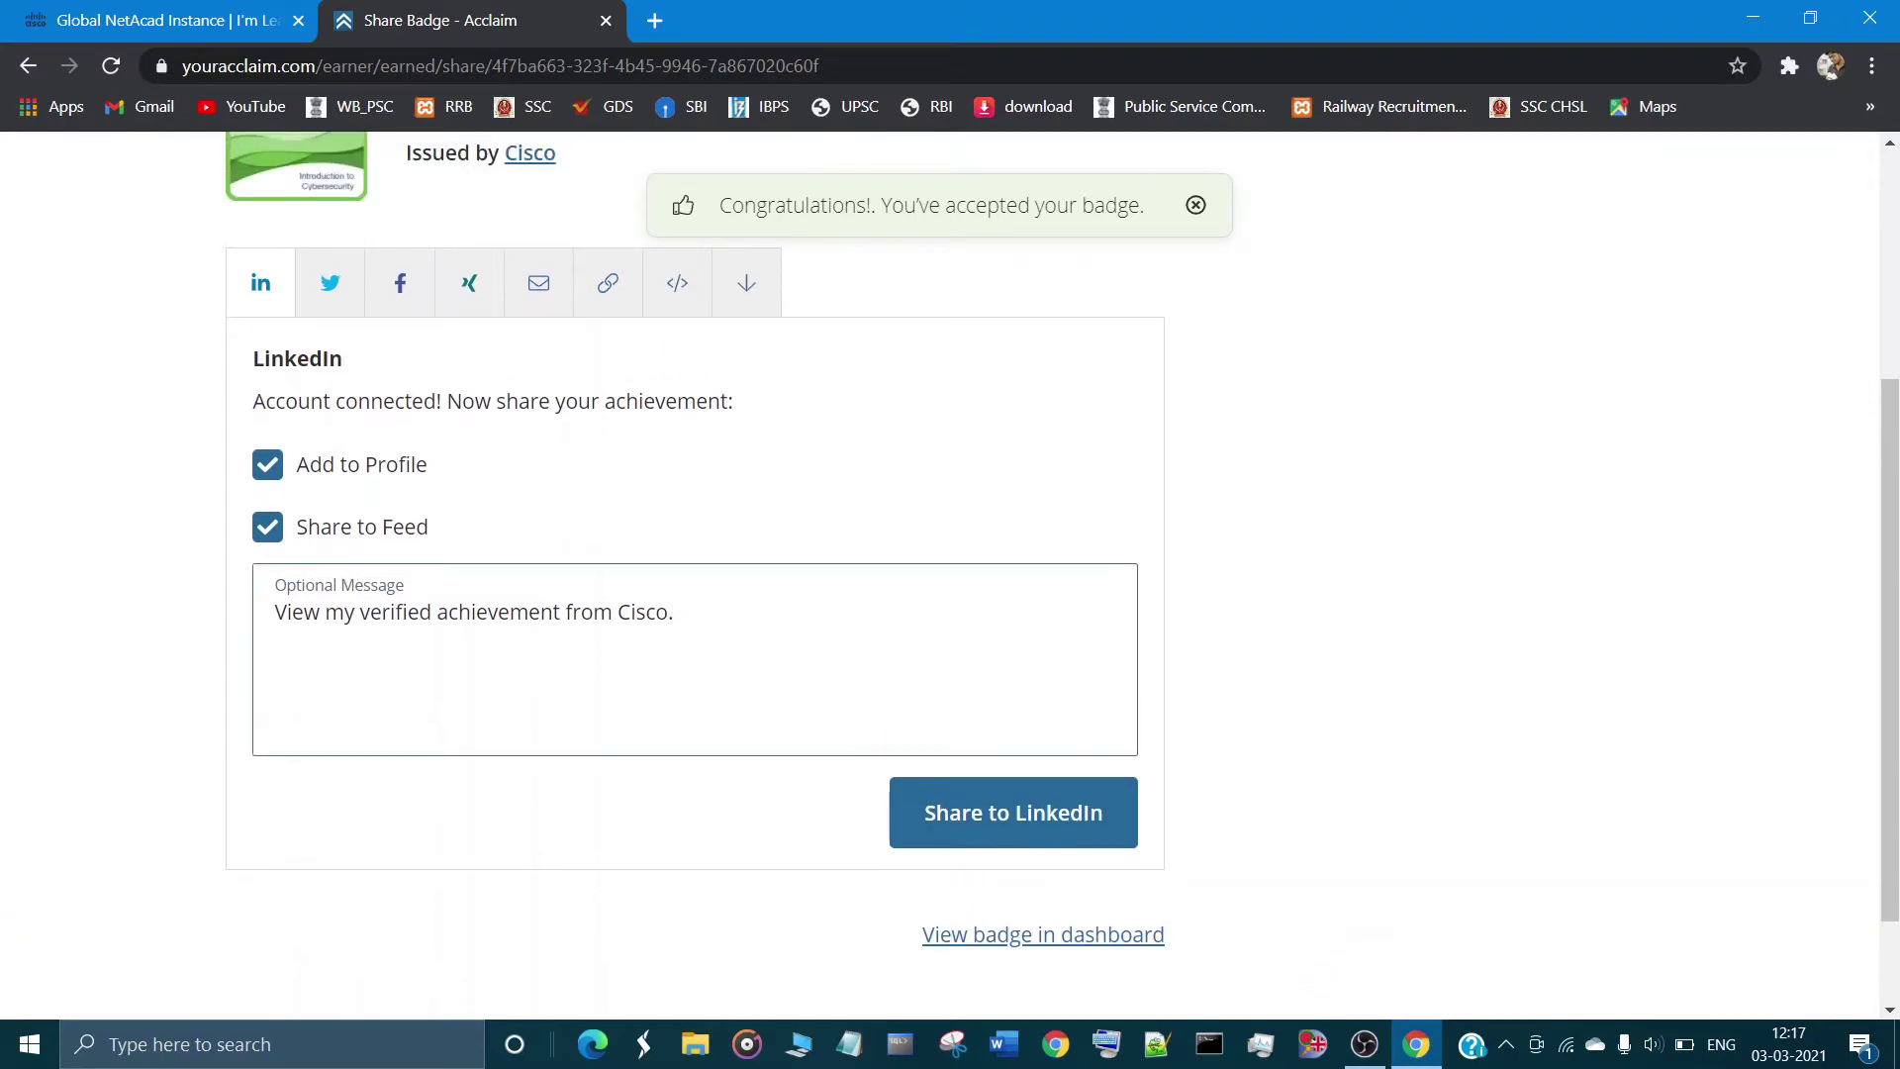
key("BackSpace")
key("BackSpace")
key("BackSpace")
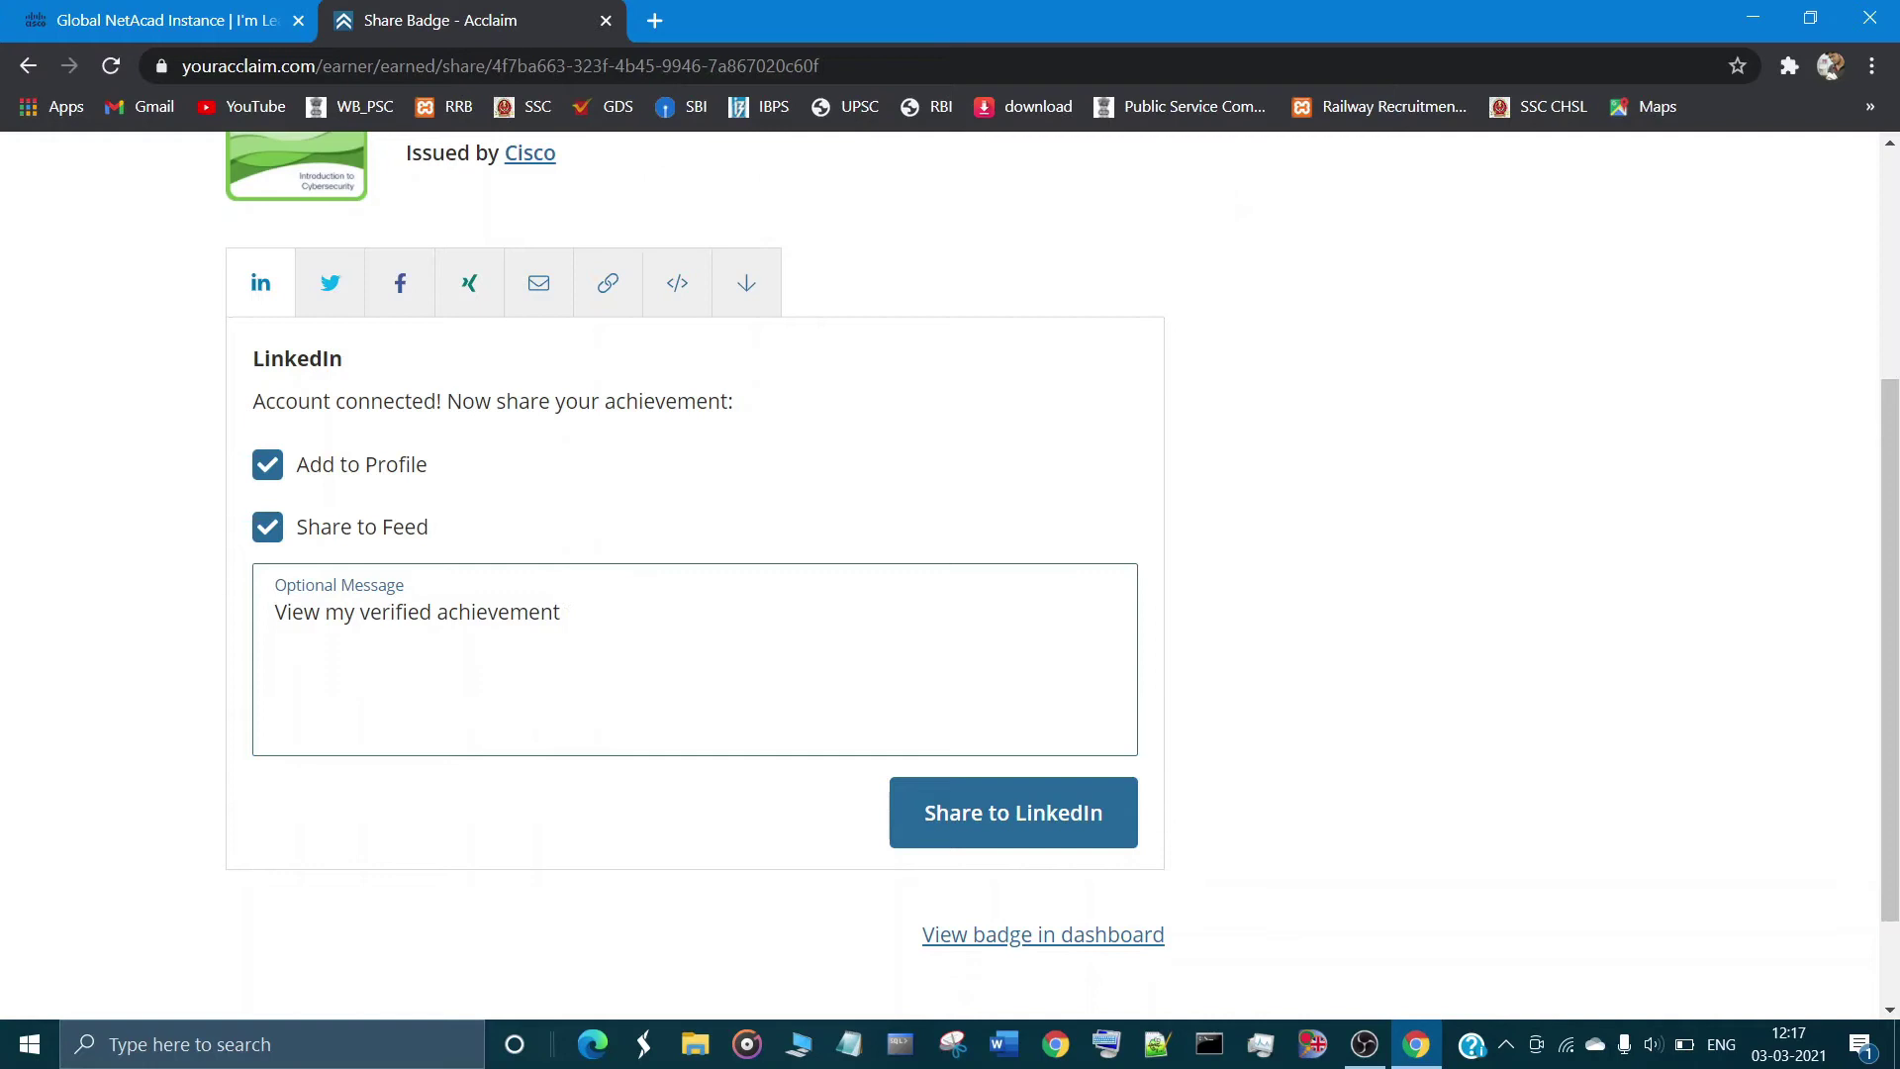
key("BackSpace")
key("BackSpace")
key("BackSpace")
key("BackSpace")
key("BackSpace")
key("BackSpace")
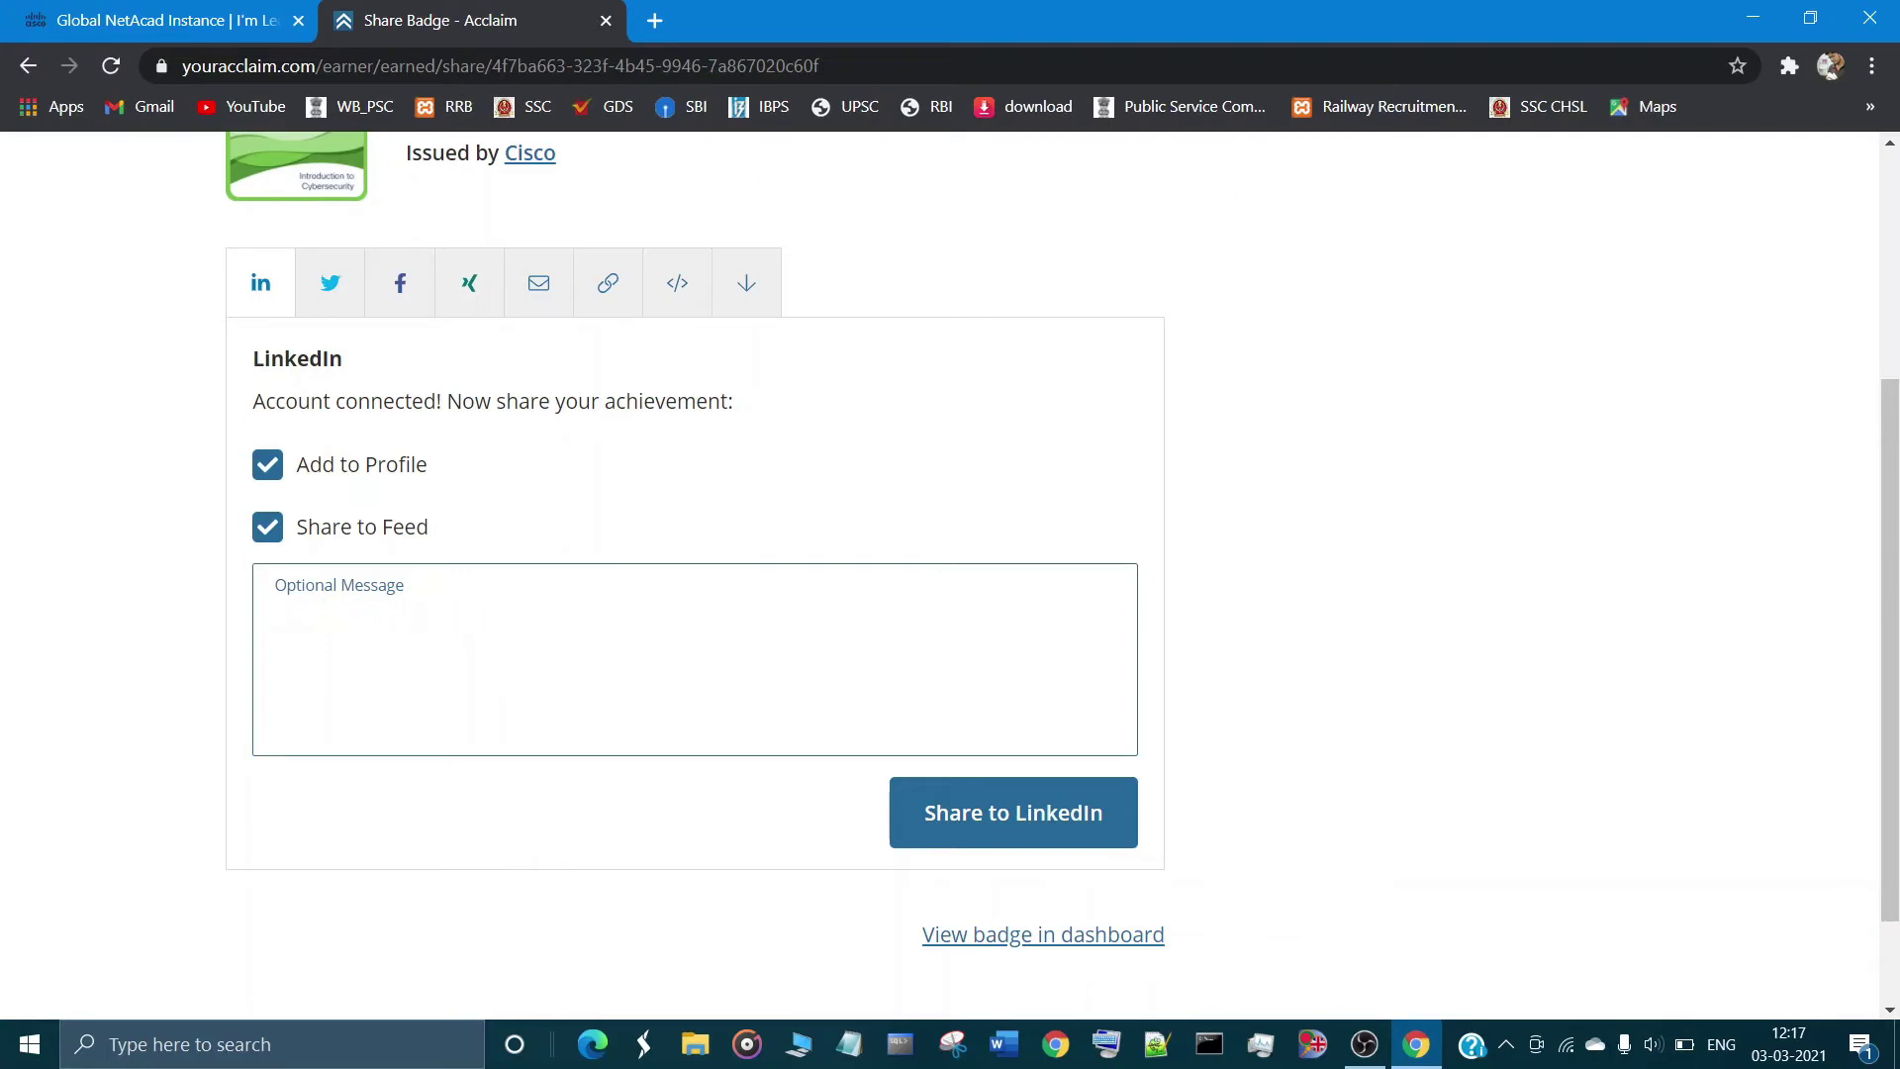
type("View my veri")
type("fied achiev")
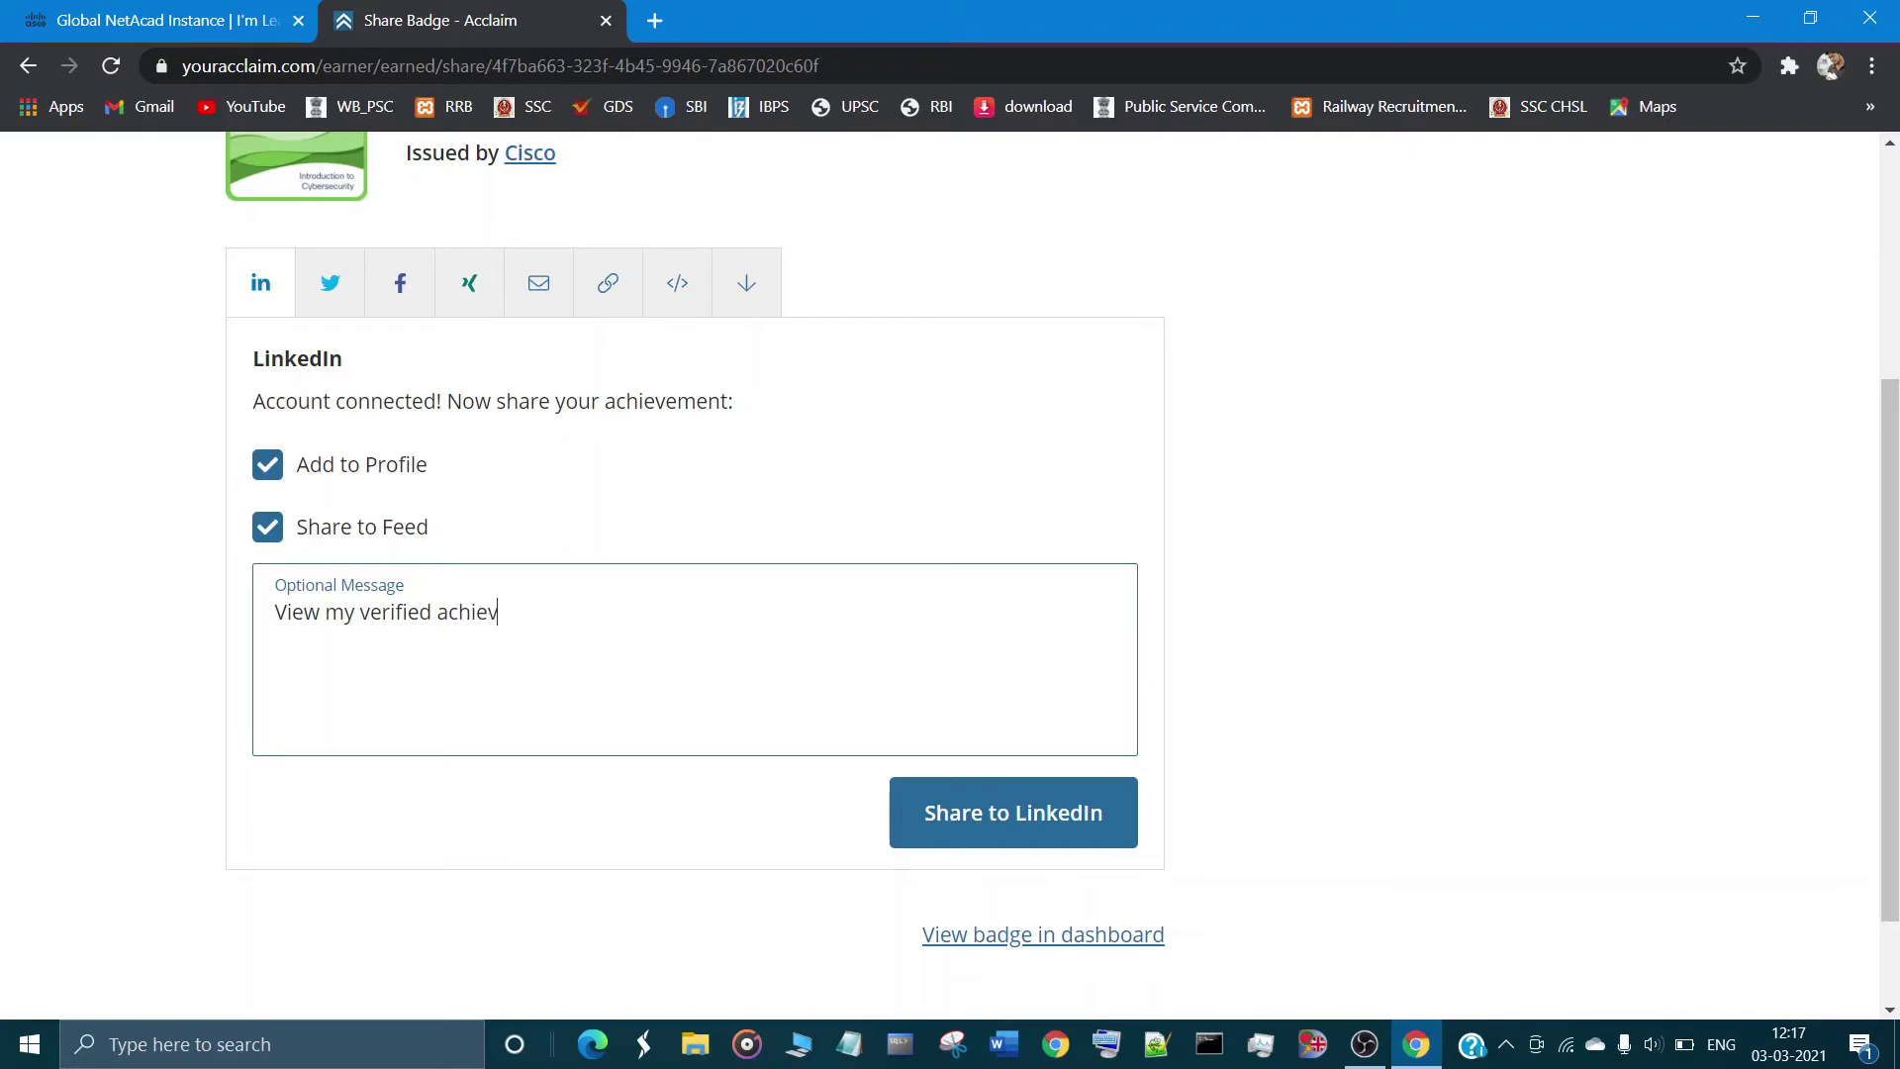
type("ement fr")
type("o")
type("m Cisco.")
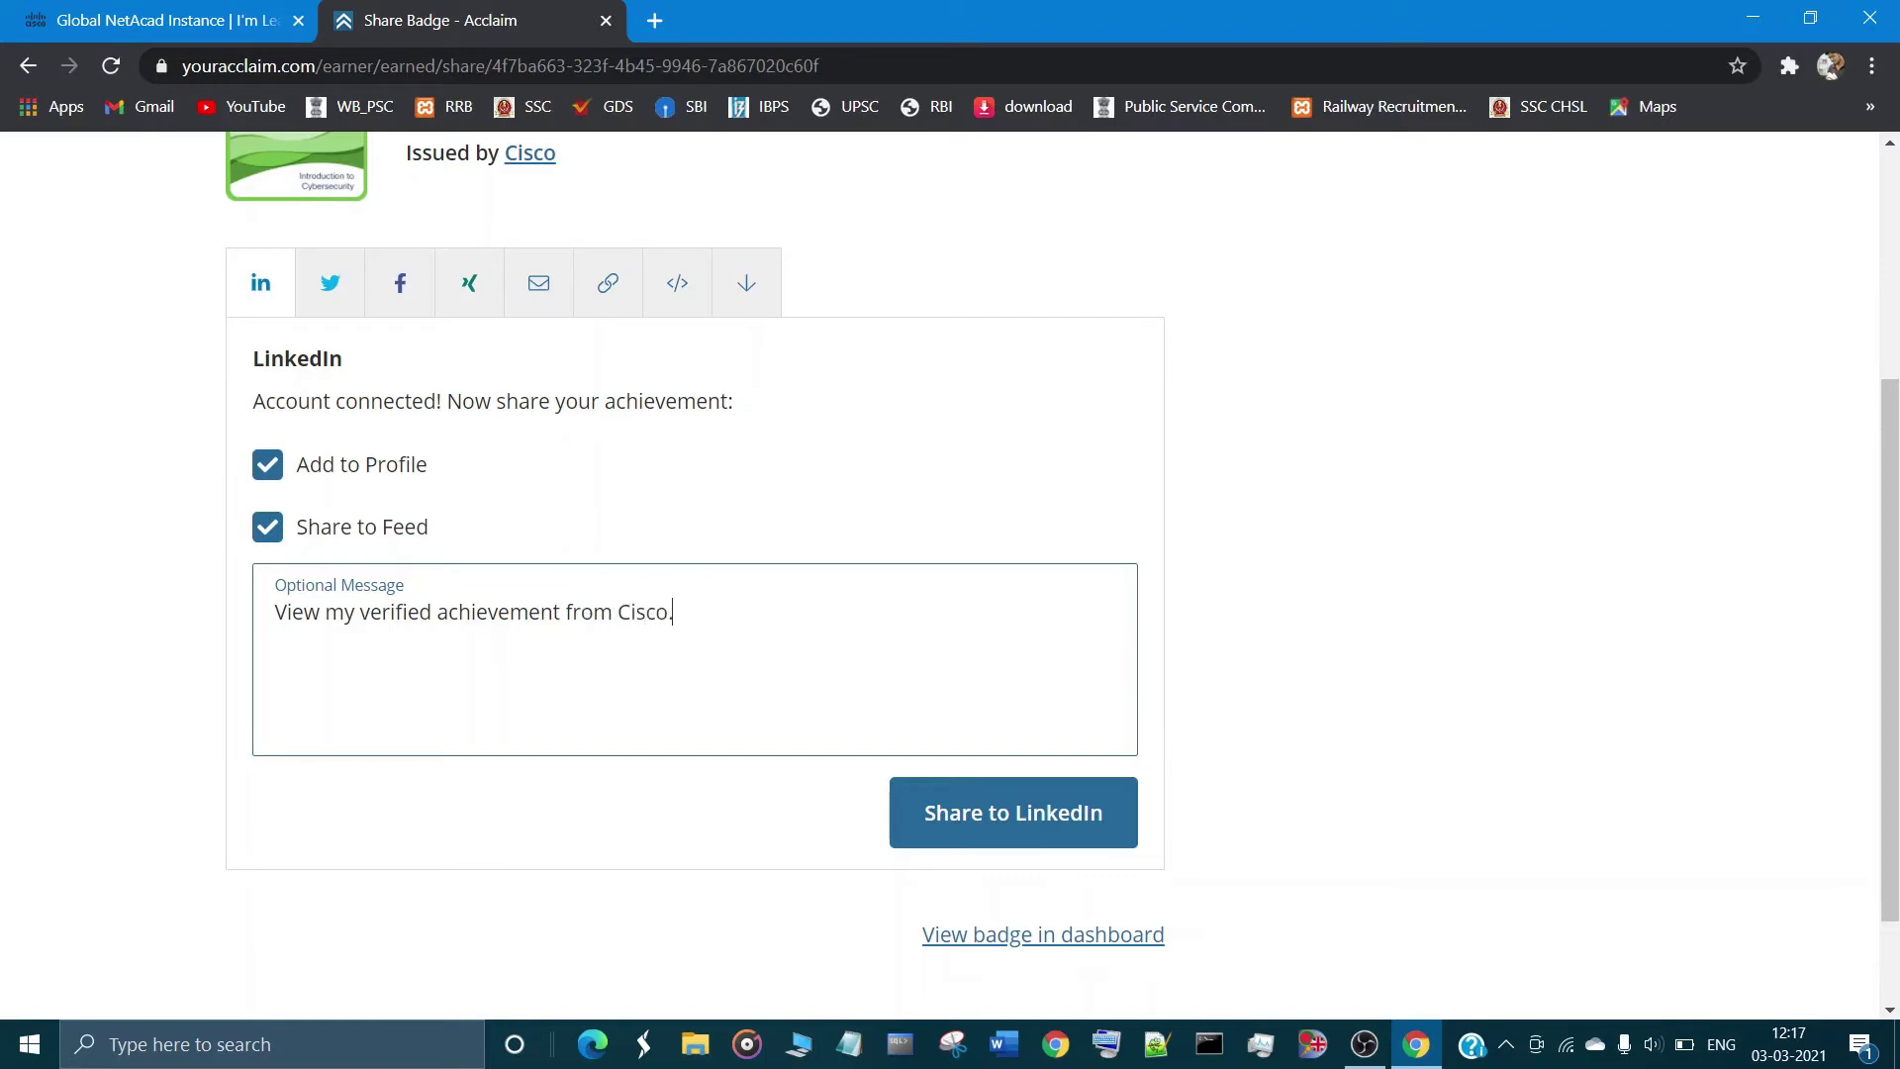
key("BackSpace")
key("BackSpace")
key("BackSpace")
key("BackSpace")
key("BackSpace")
key("BackSpace")
key("BackSpace")
key("BackSpace")
key("BackSpace")
key("BackSpace")
key("BackSpace")
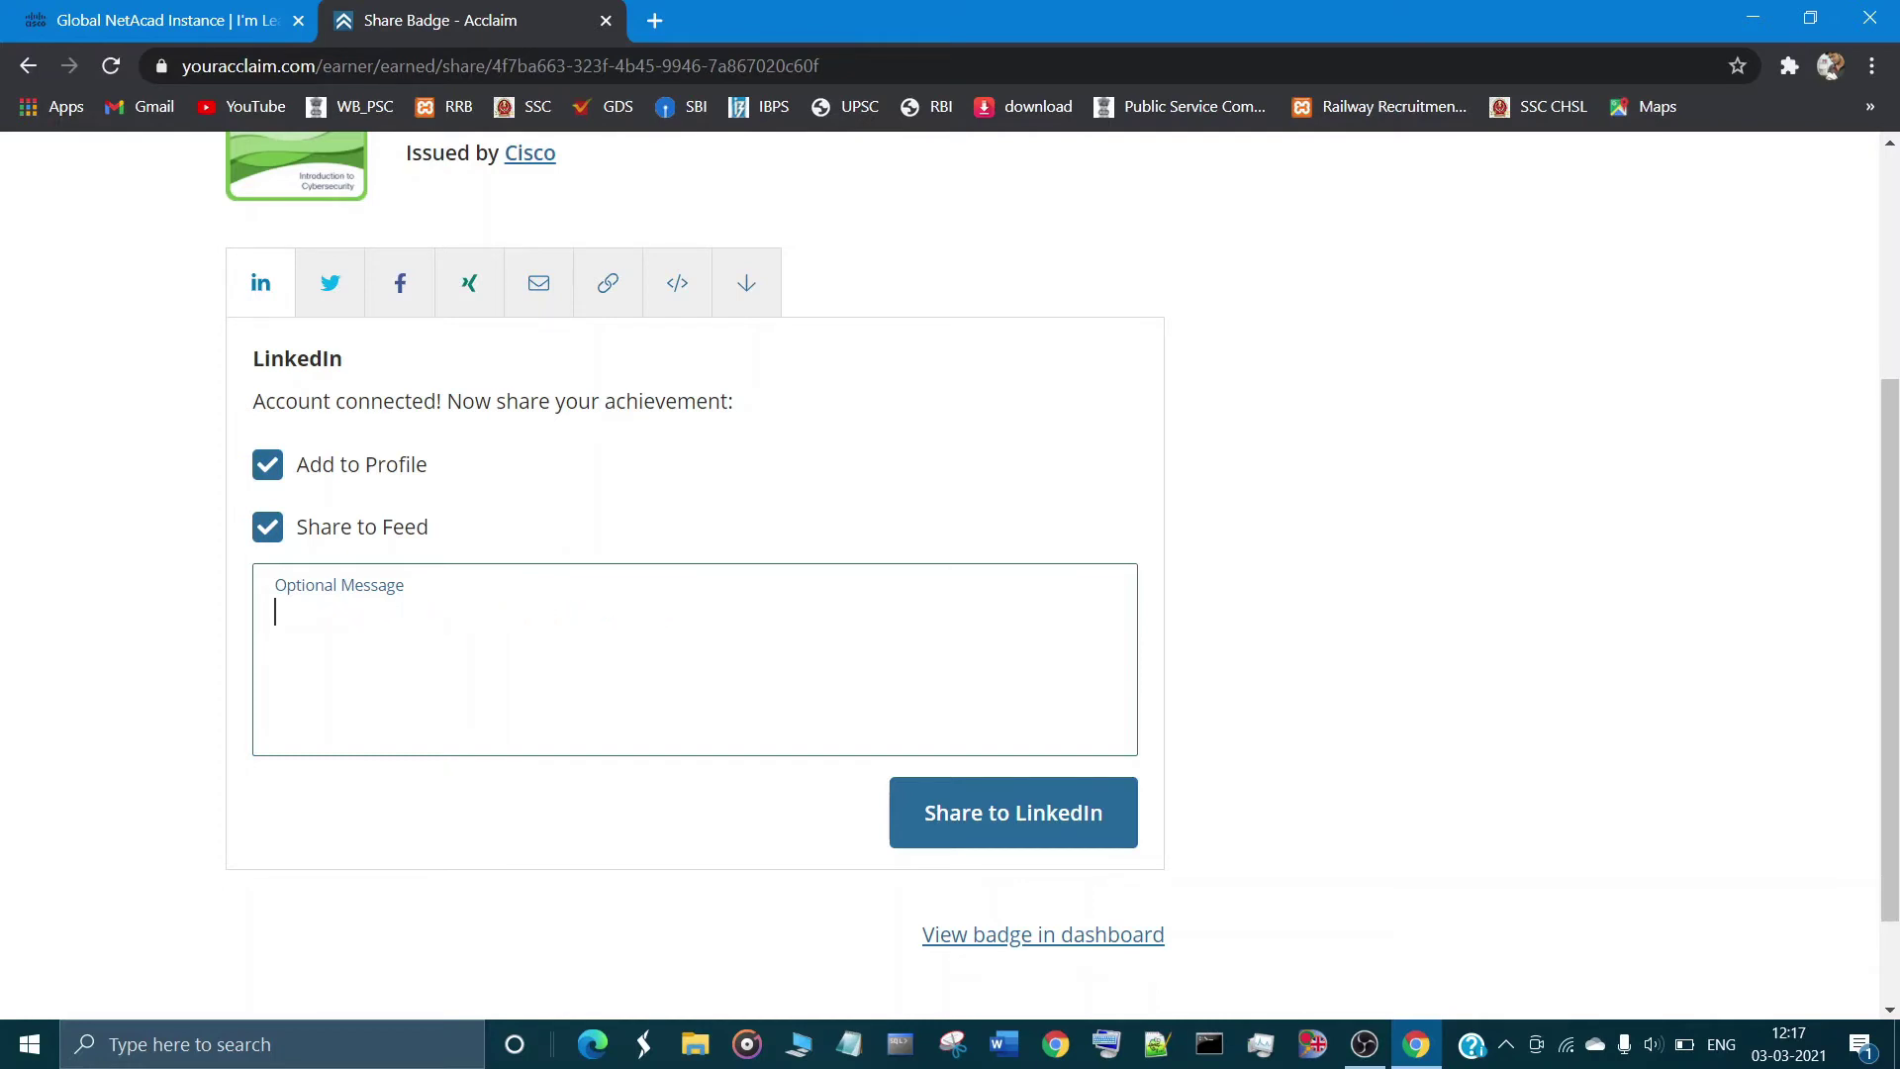
type("Than")
type("ks to C")
type("ys")
key("BackSpace")
type("sco")
type(" for pro")
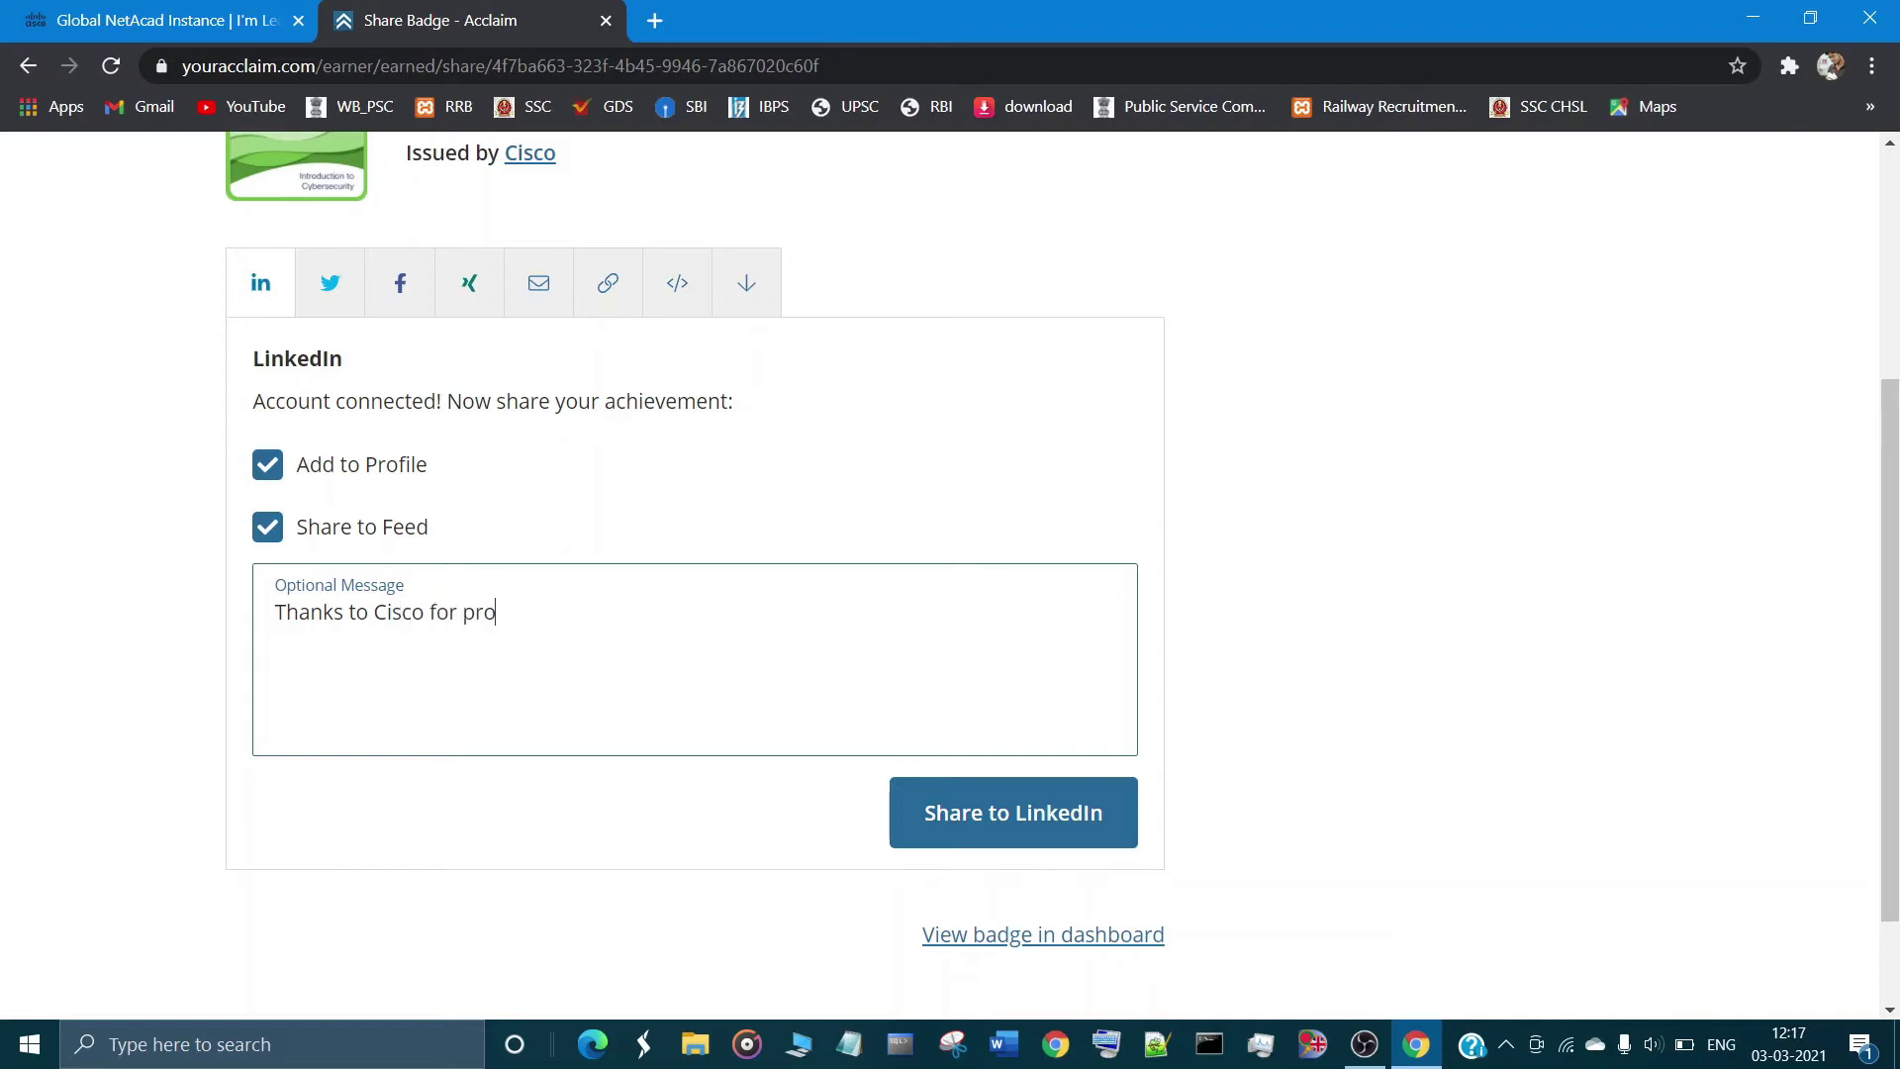
type("viding")
type(" this c")
type("ou")
type("rse")
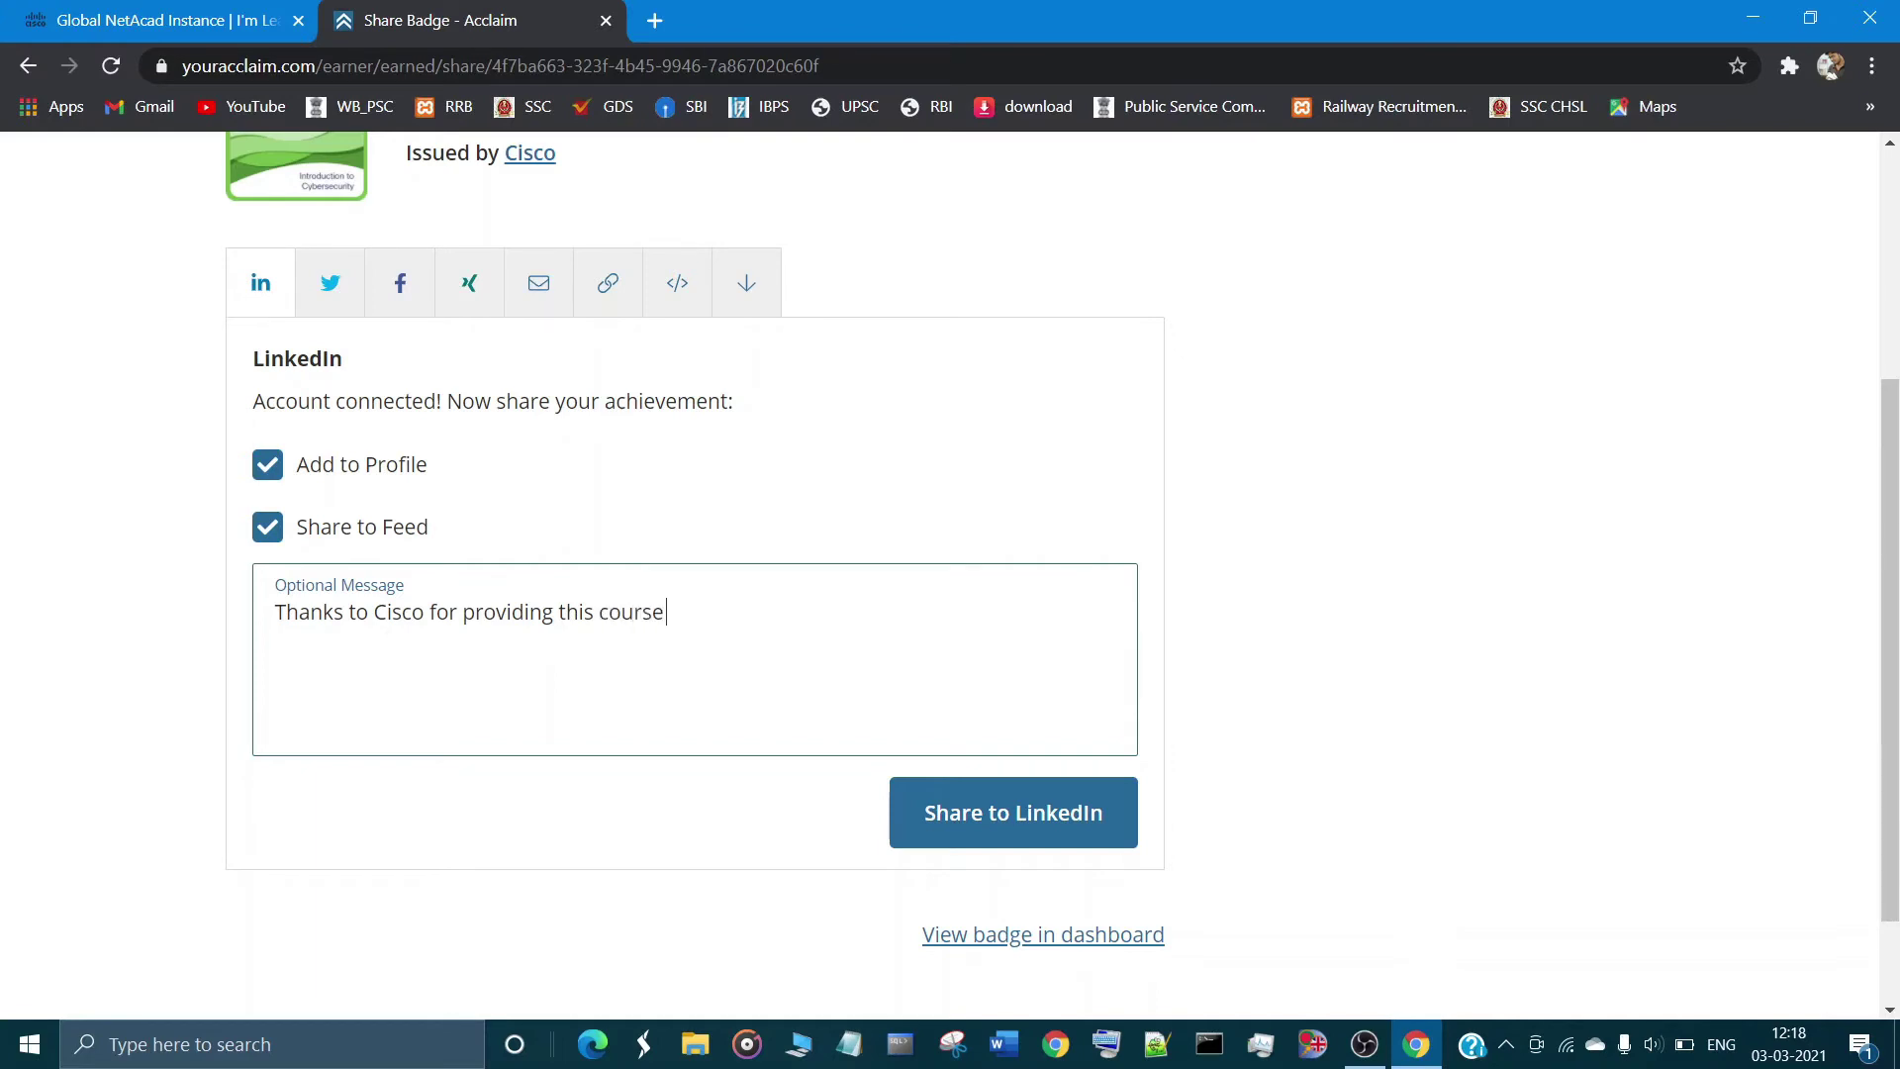
type(" to helo")
key("BackSpace")
key("BackSpace")
type("lp th")
type("e indi")
type("vidua")
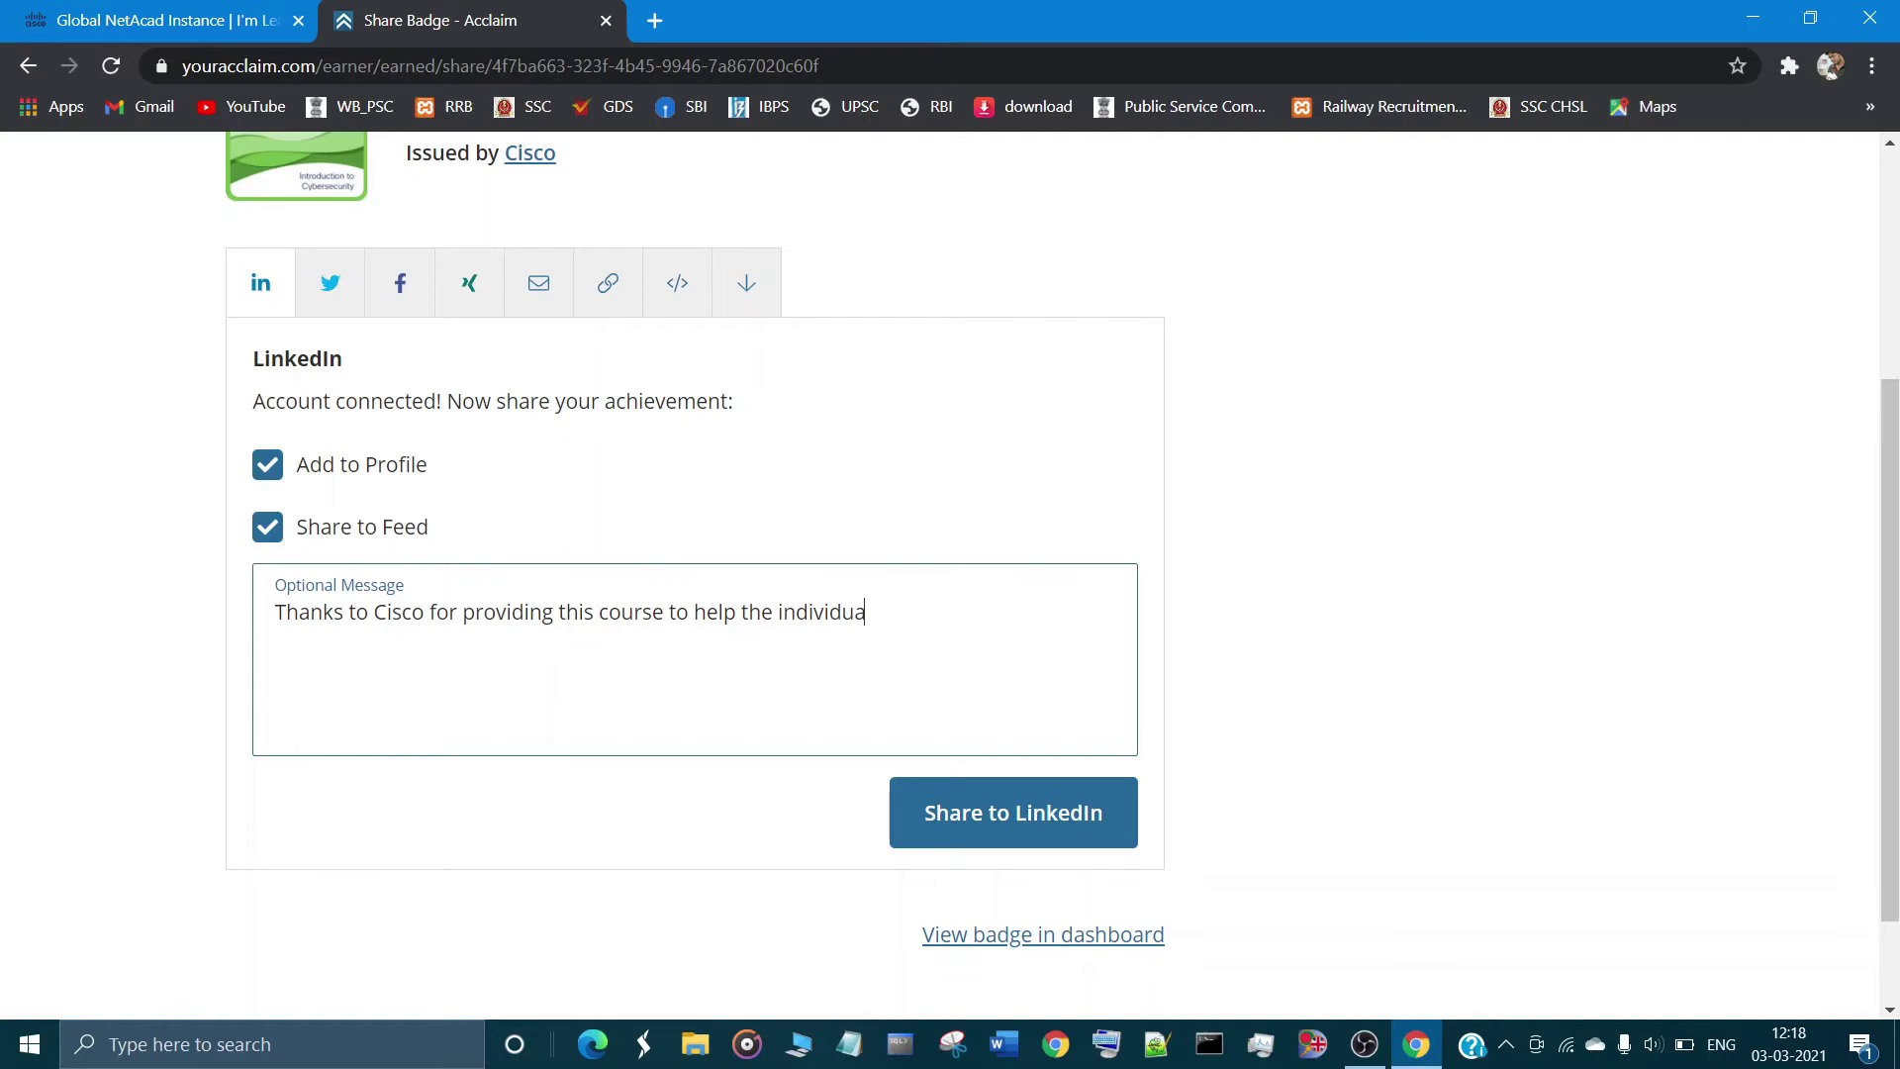
type("ls i")
type("n the")
type("ir le")
type("arning ")
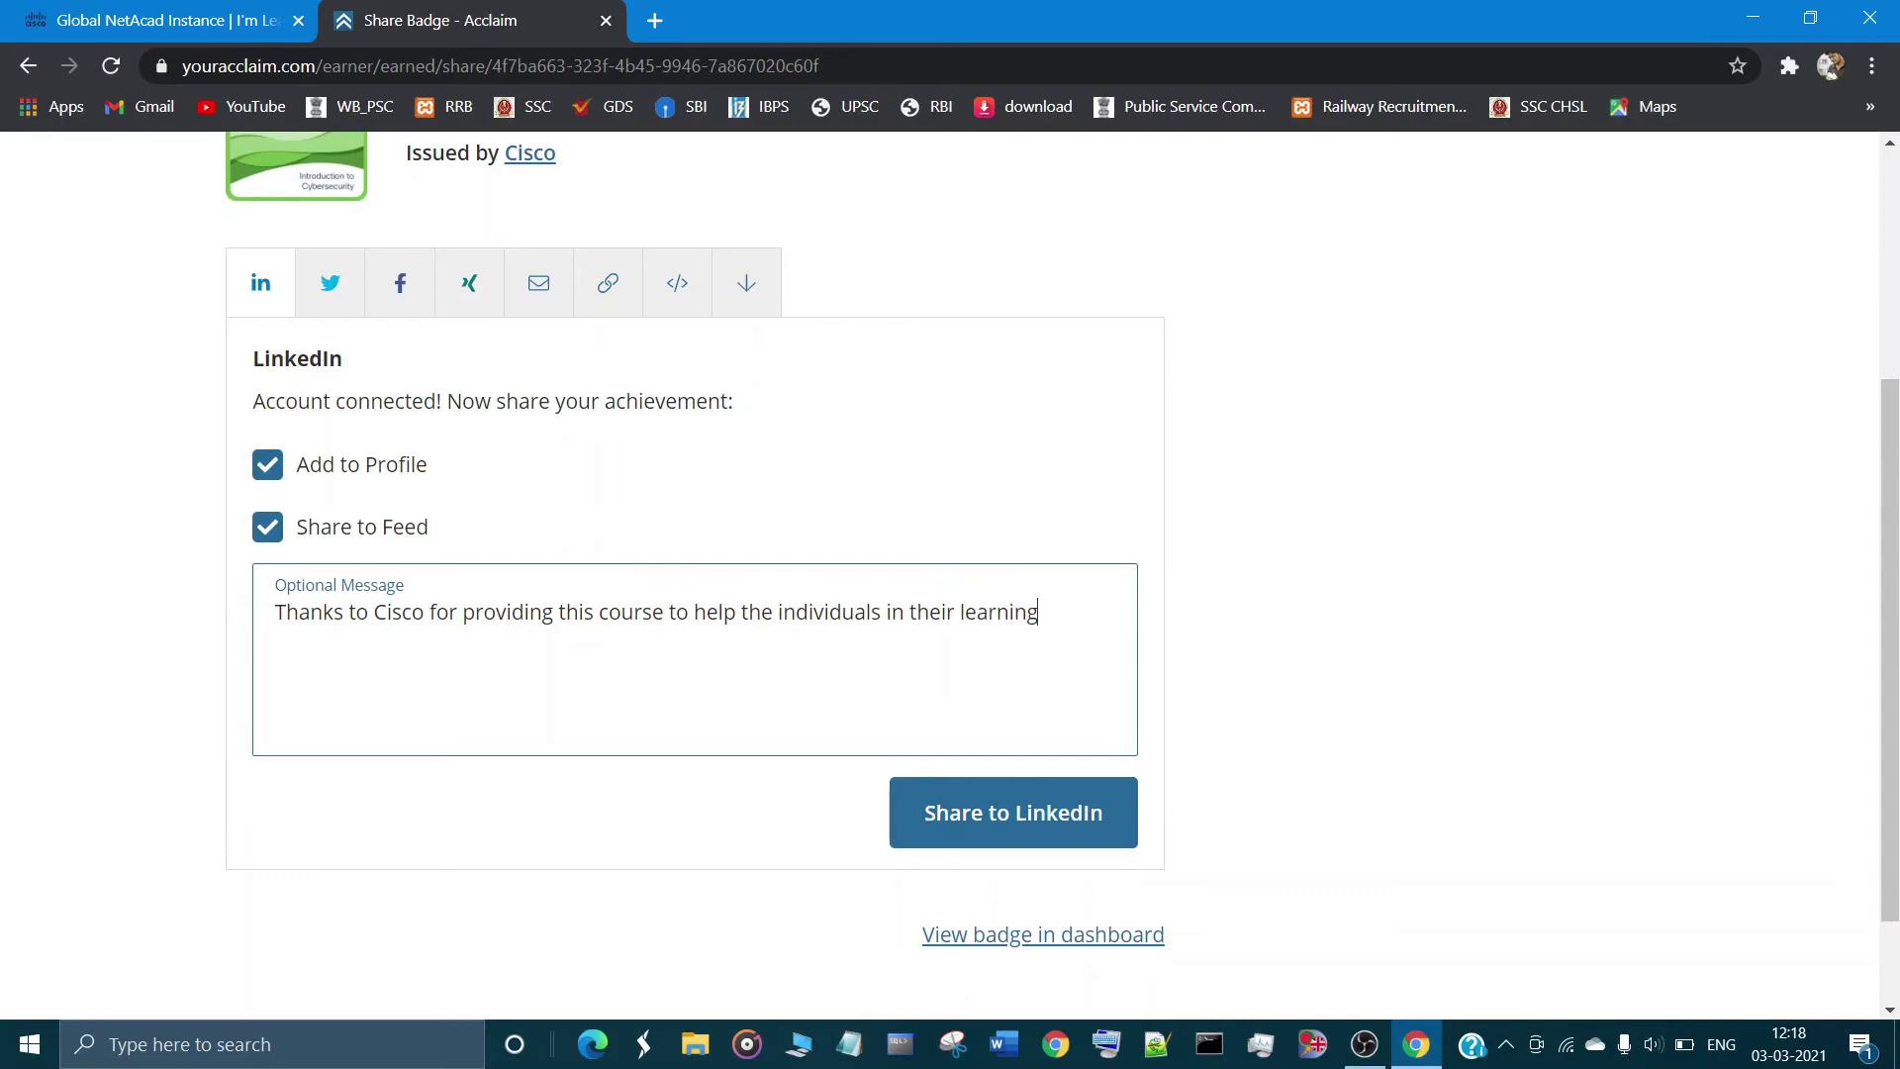
type("needs")
left_click(1018, 821)
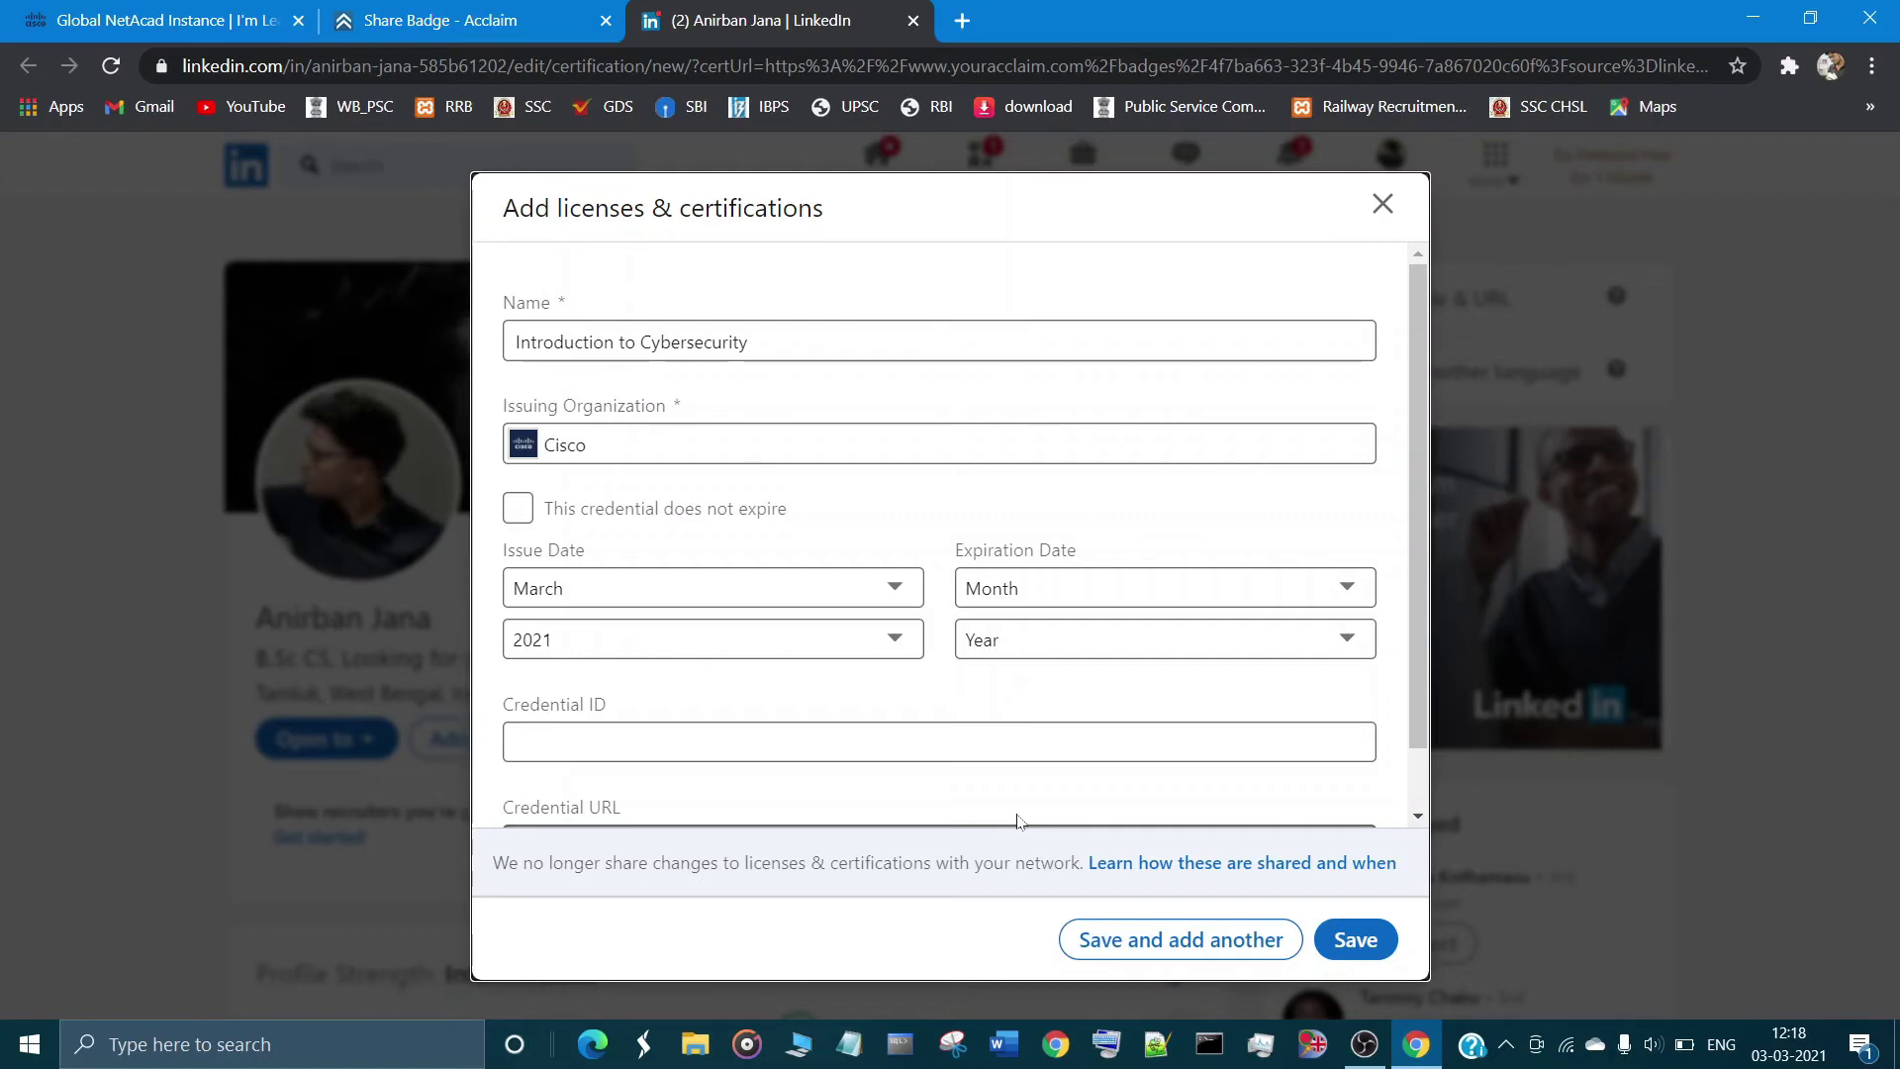
scroll(1018, 821, "down", 2)
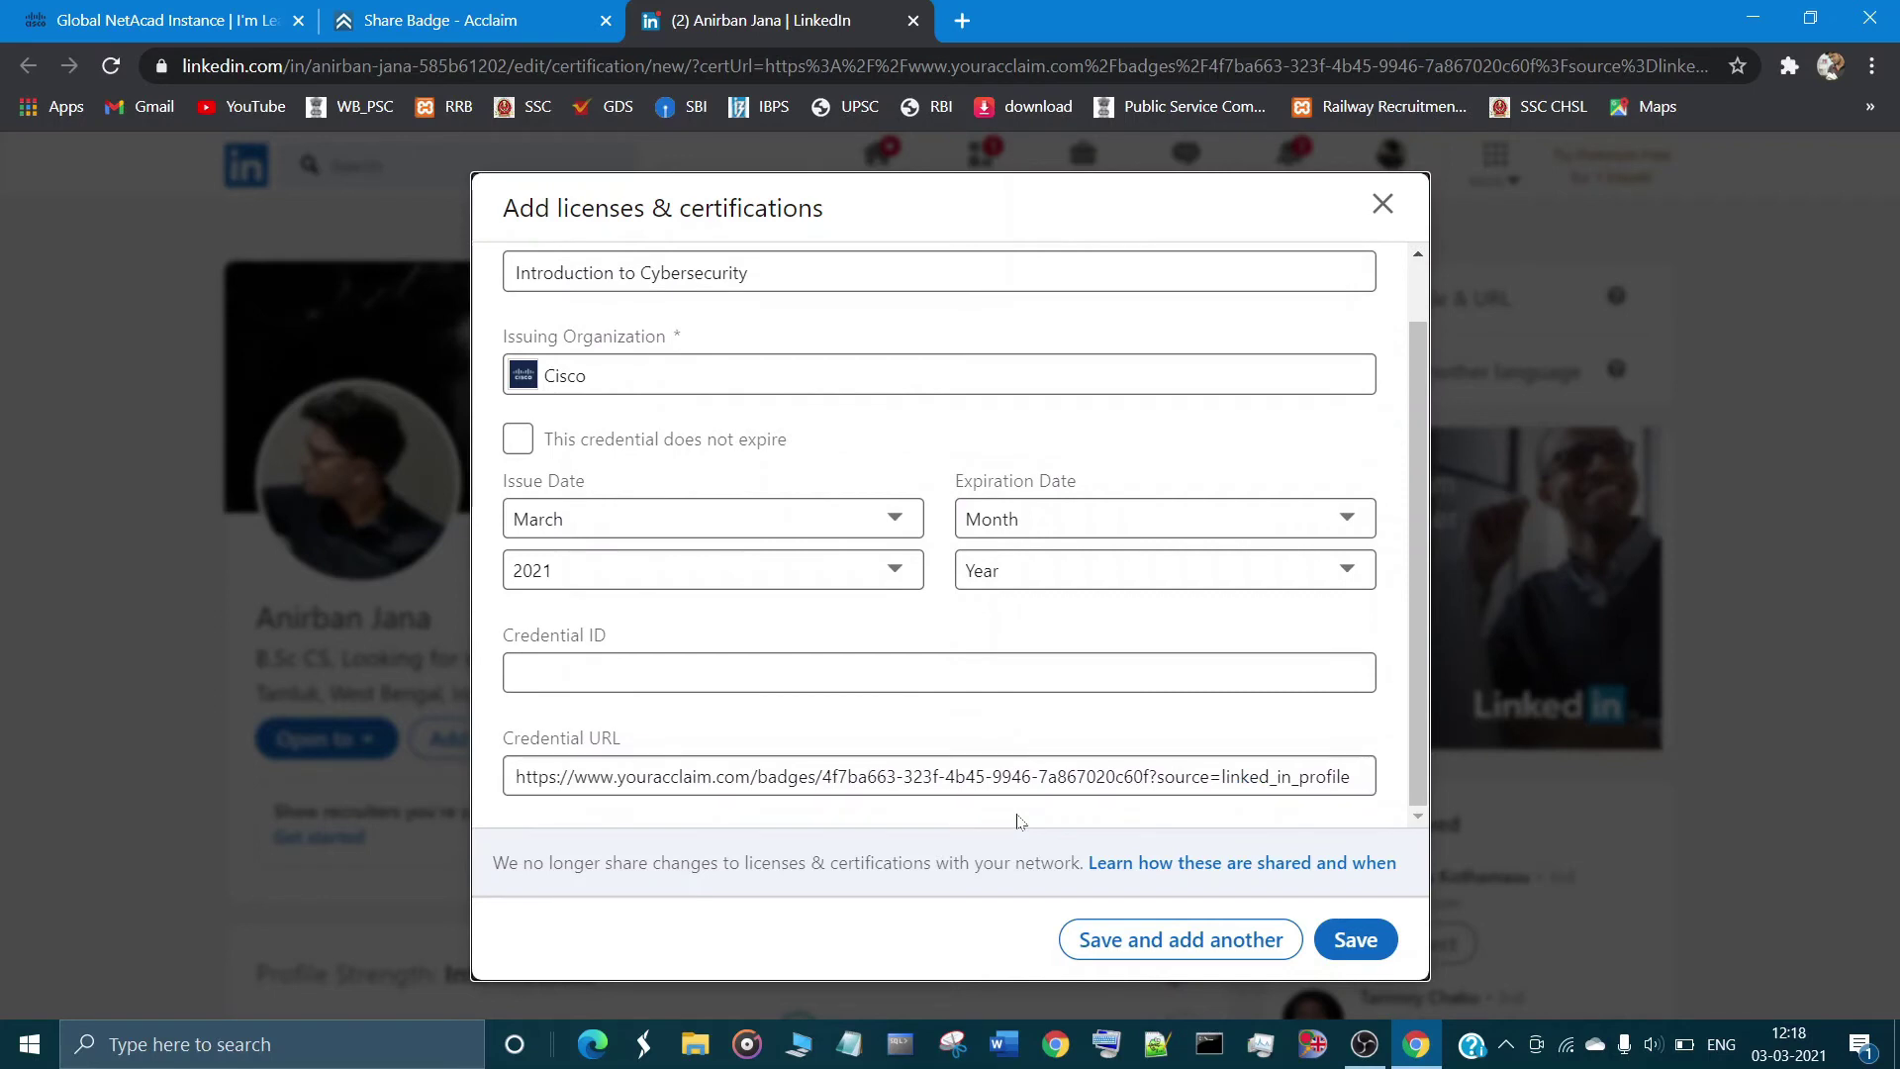
Save the Cisco certification (March 2021, Acclaim credential URL) to the LinkedIn profile
left_click(1345, 942)
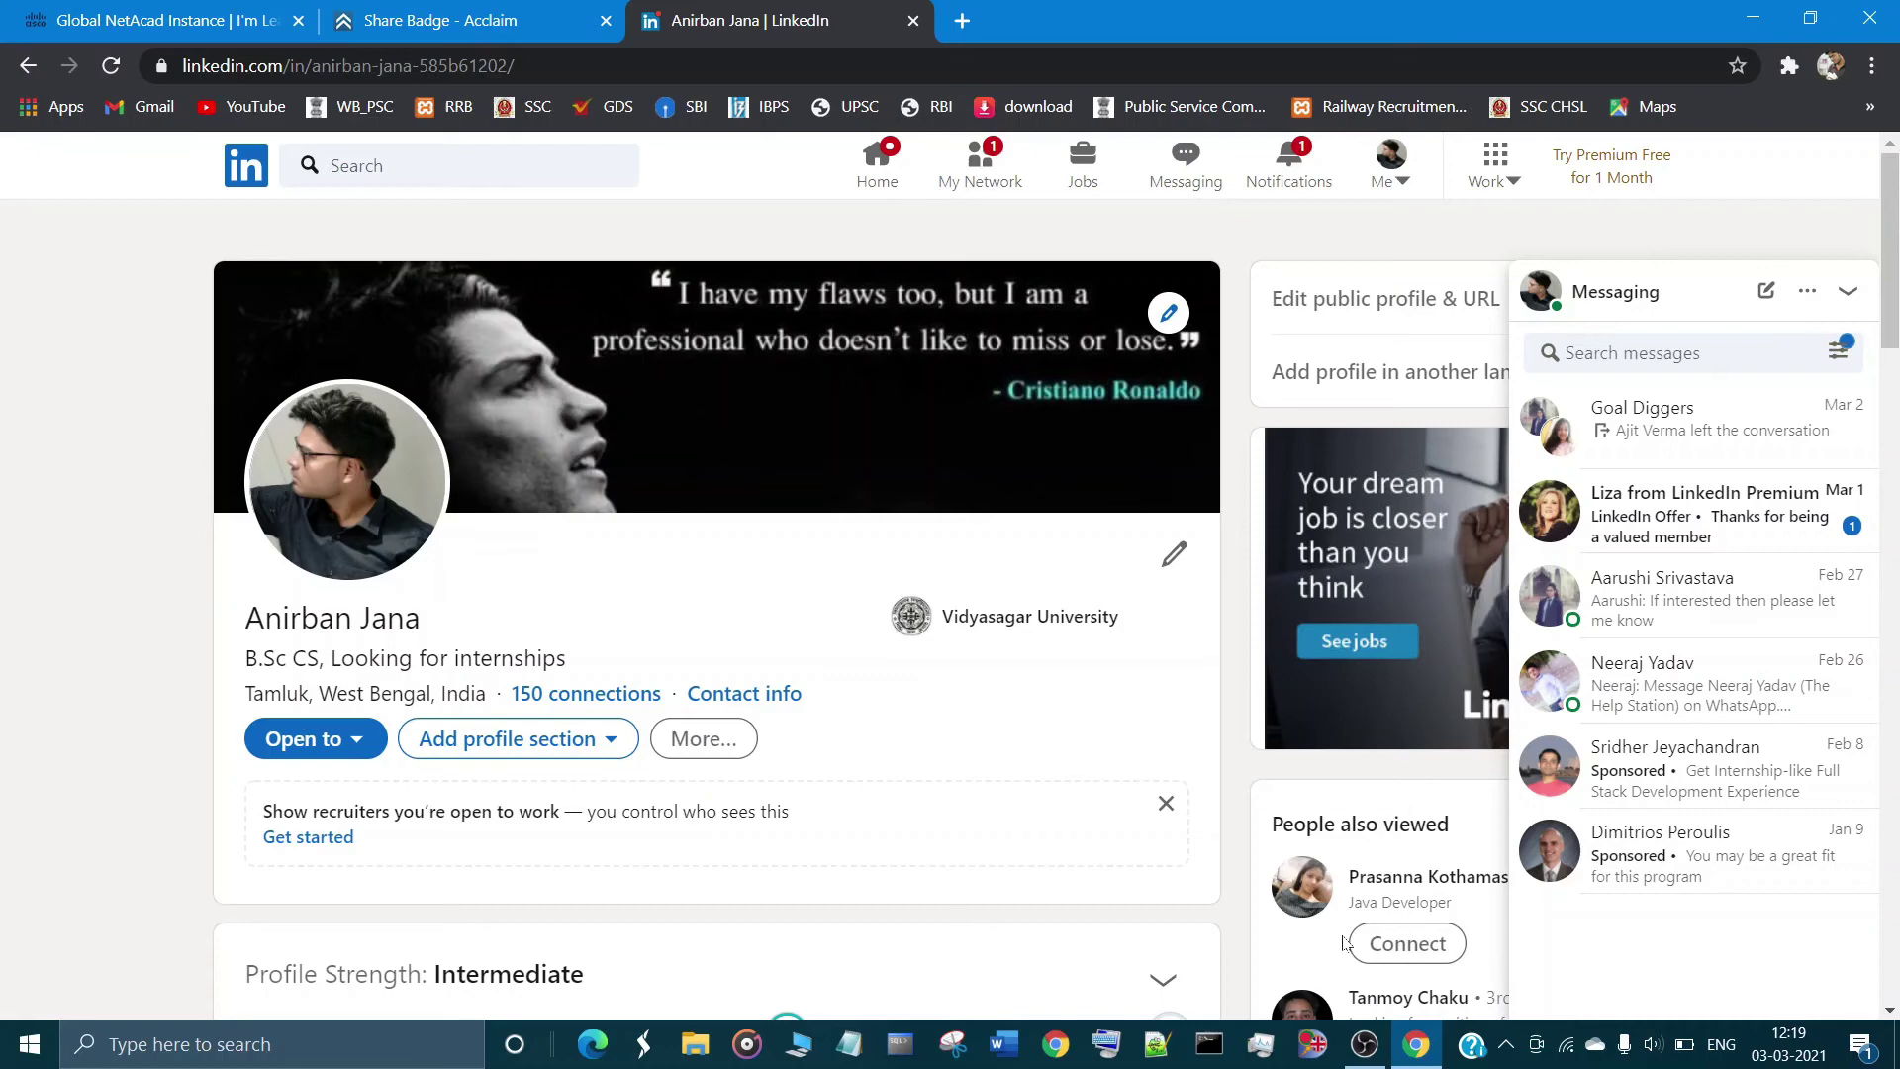
scroll(1345, 942, "down", 2)
scroll(1345, 941, "down", 2)
scroll(1345, 941, "down", 1)
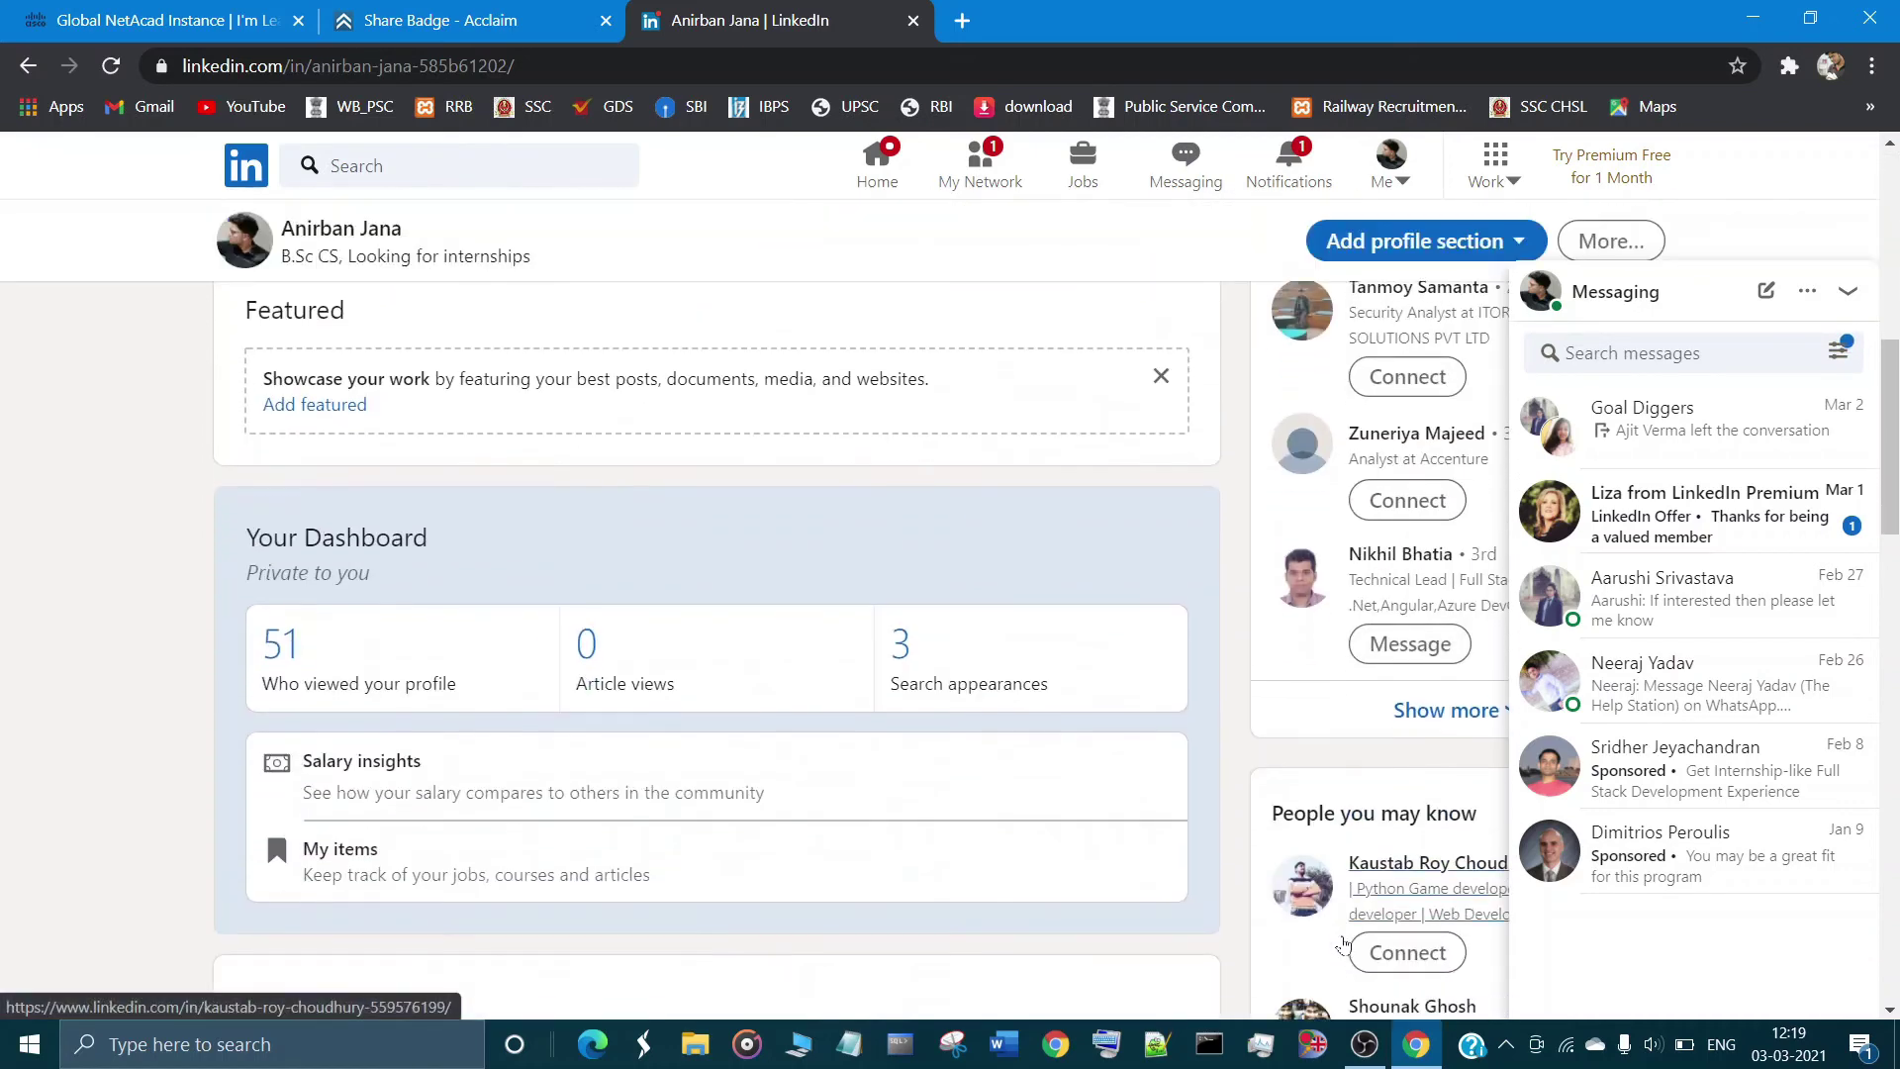
scroll(1345, 942, "up", 1)
scroll(1344, 941, "up", 2)
scroll(1345, 941, "up", 3)
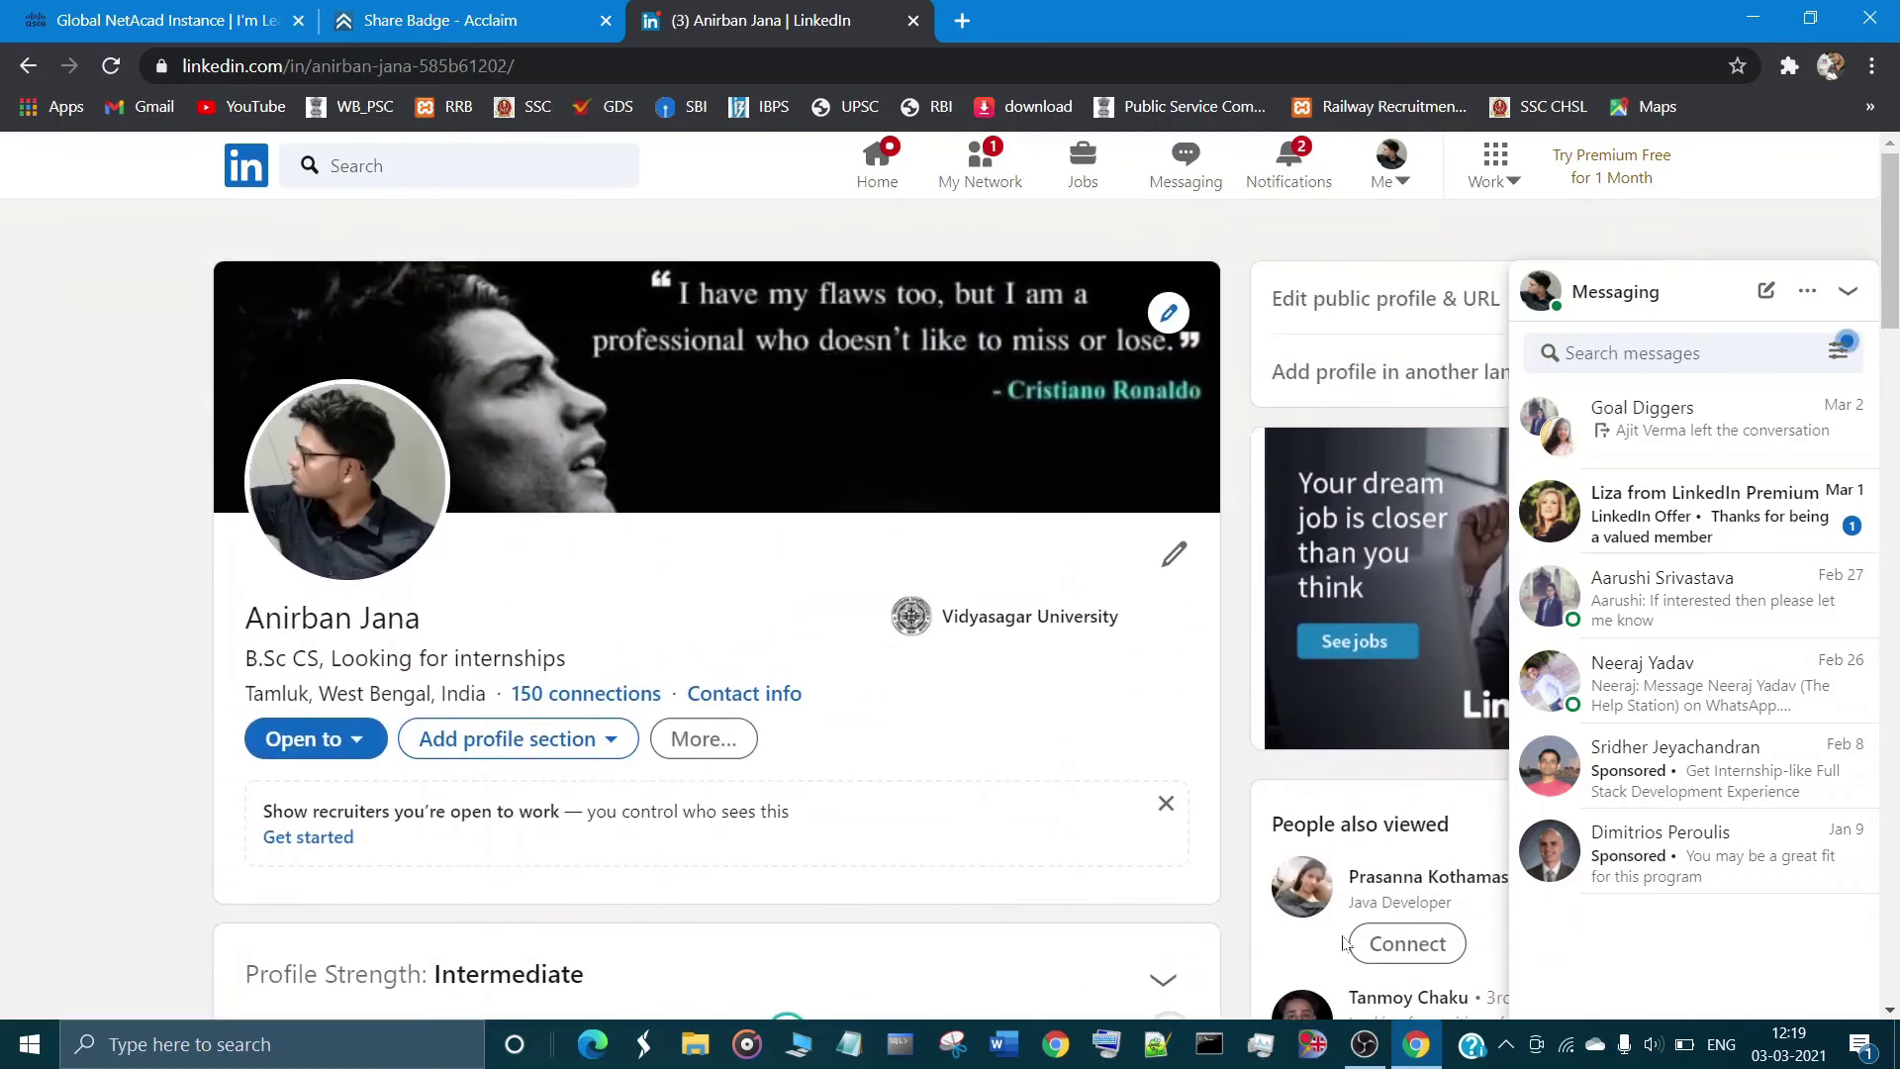
scroll(1346, 941, "down", 2)
scroll(1344, 941, "down", 2)
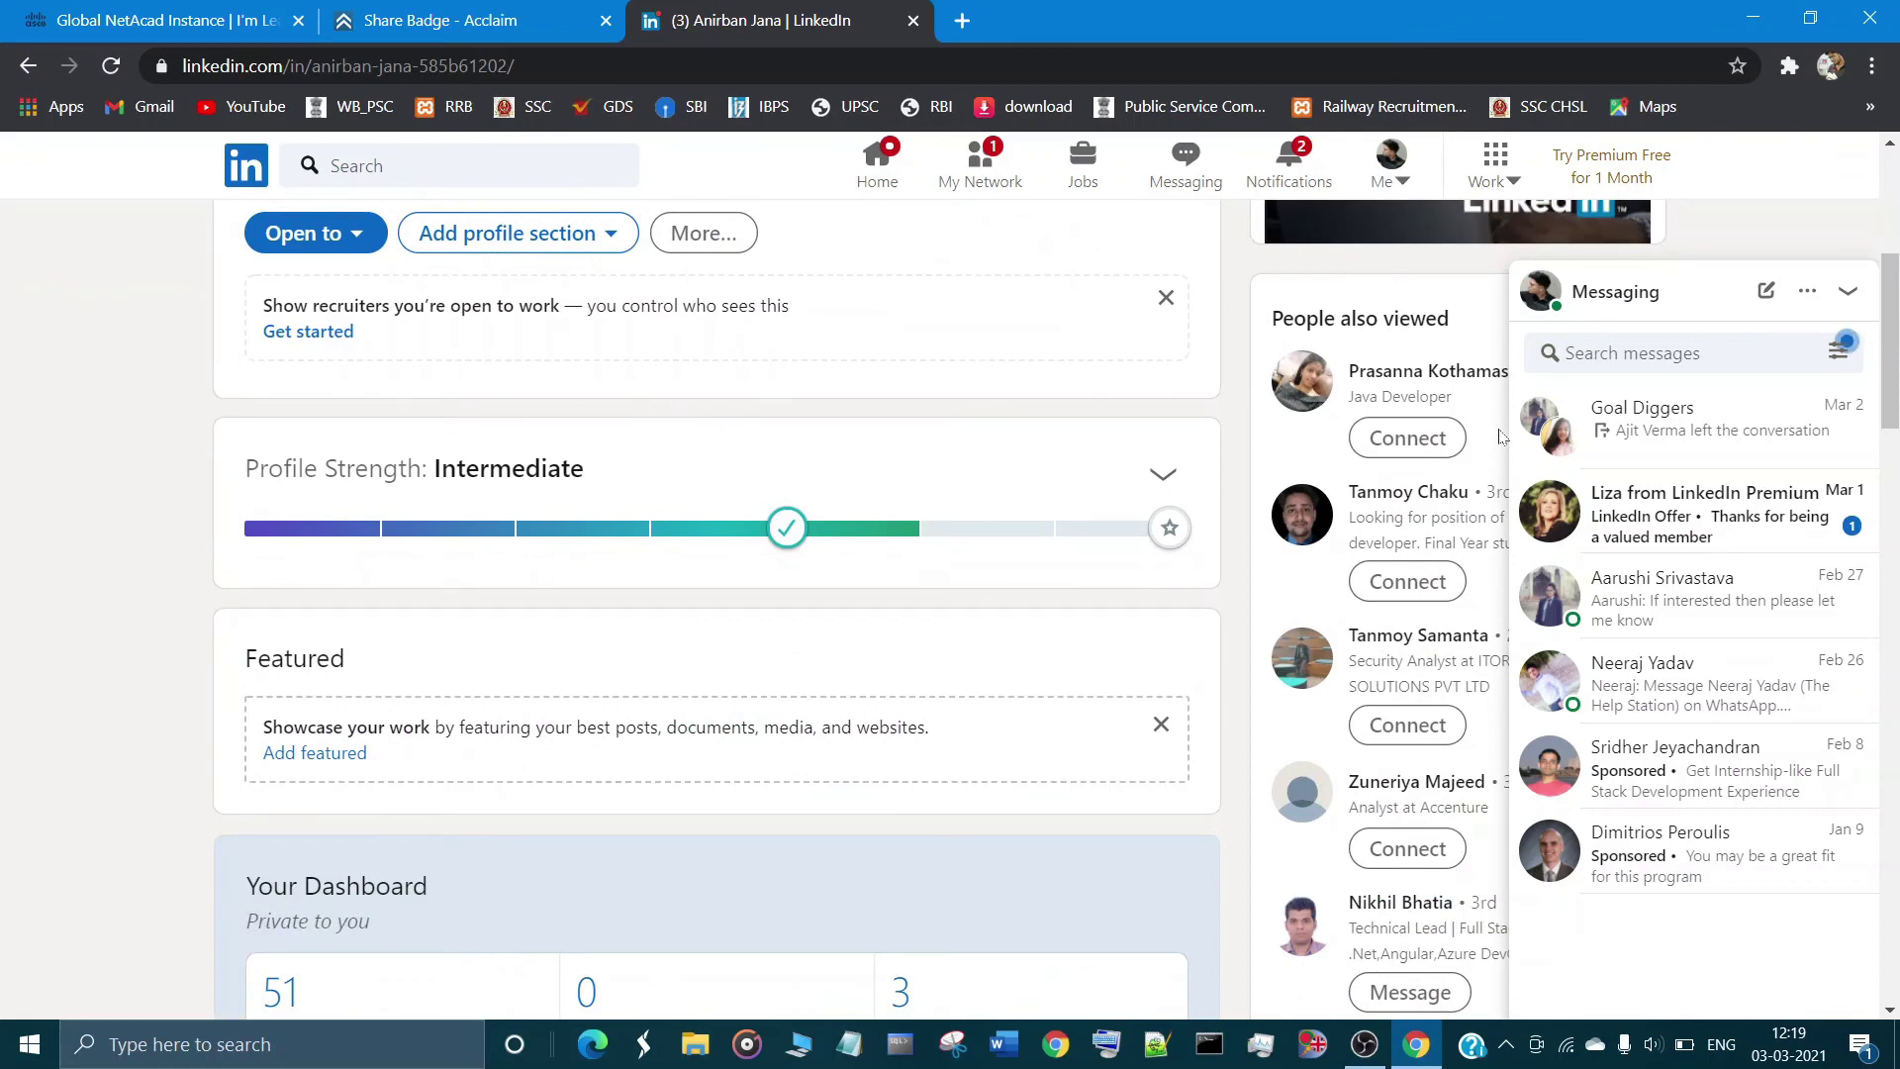
scroll(1499, 434, "up", 3)
scroll(1498, 430, "up", 1)
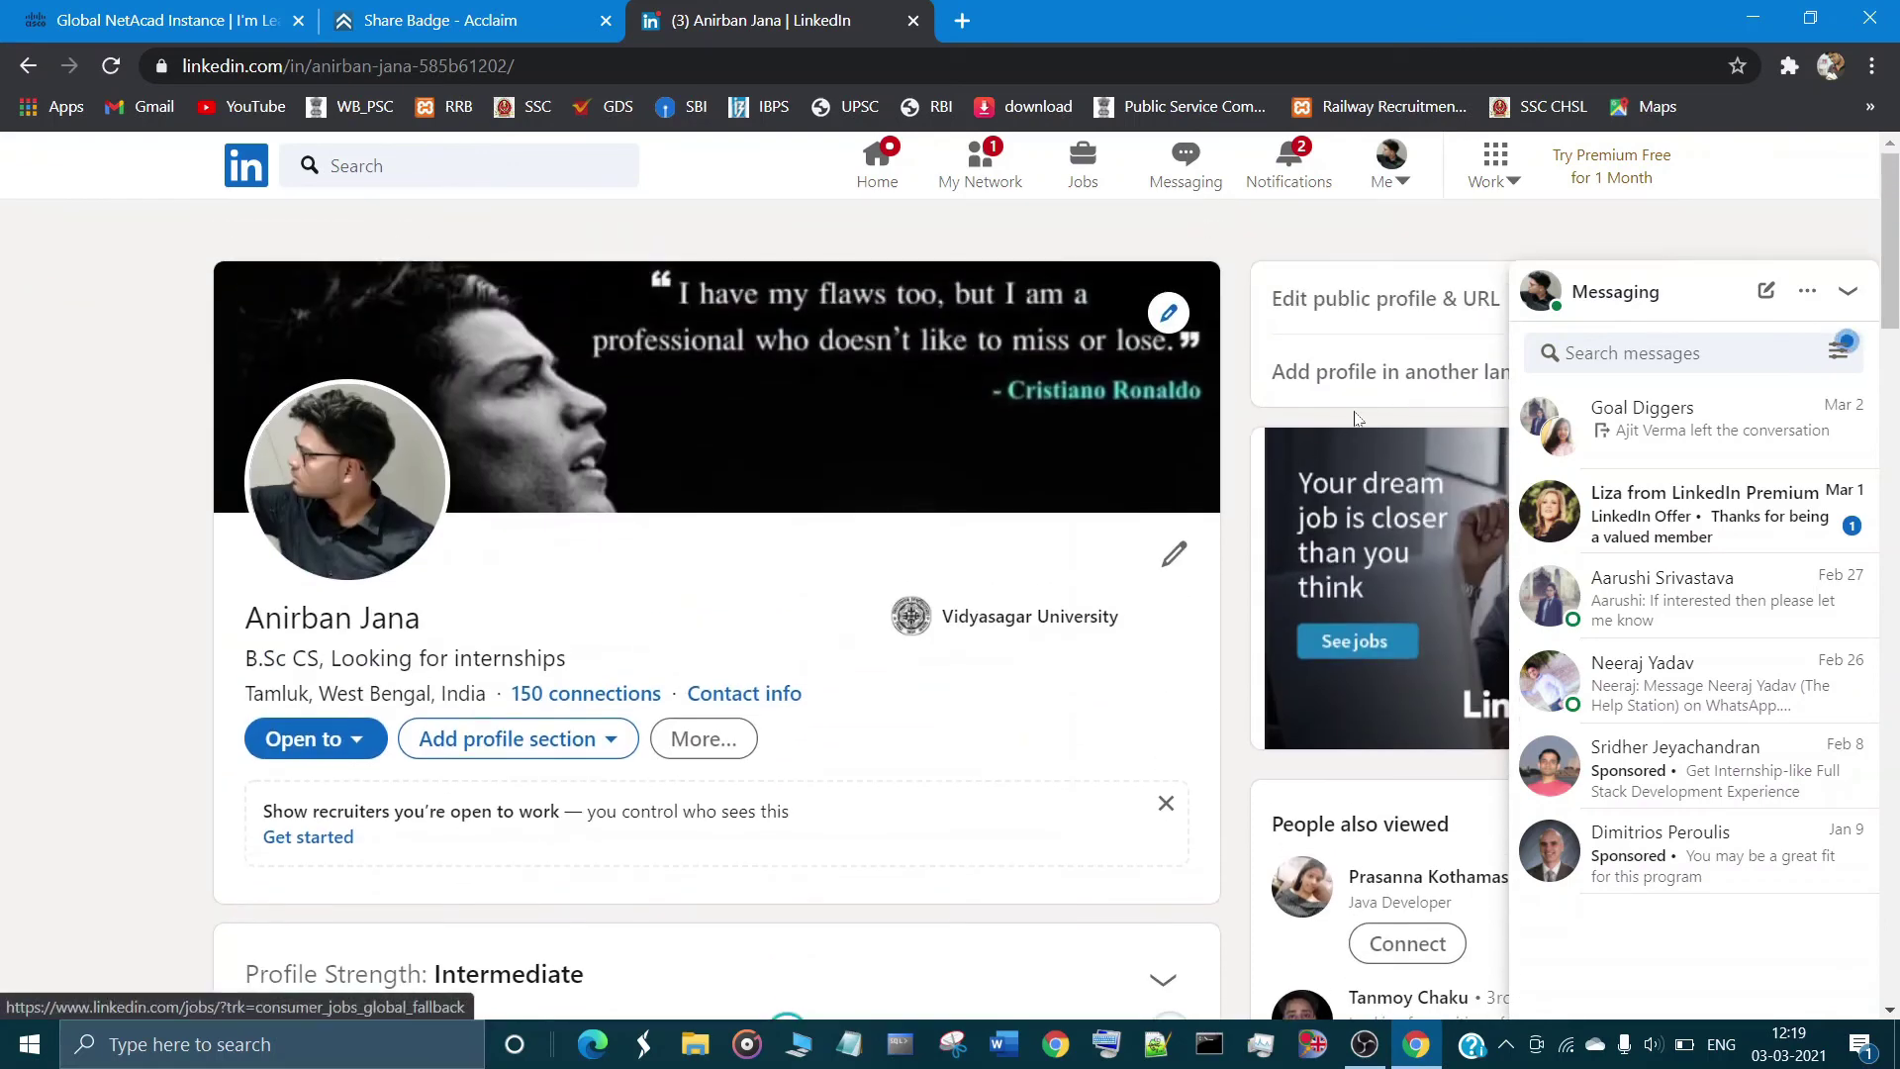
scroll(1262, 535, "down", 6)
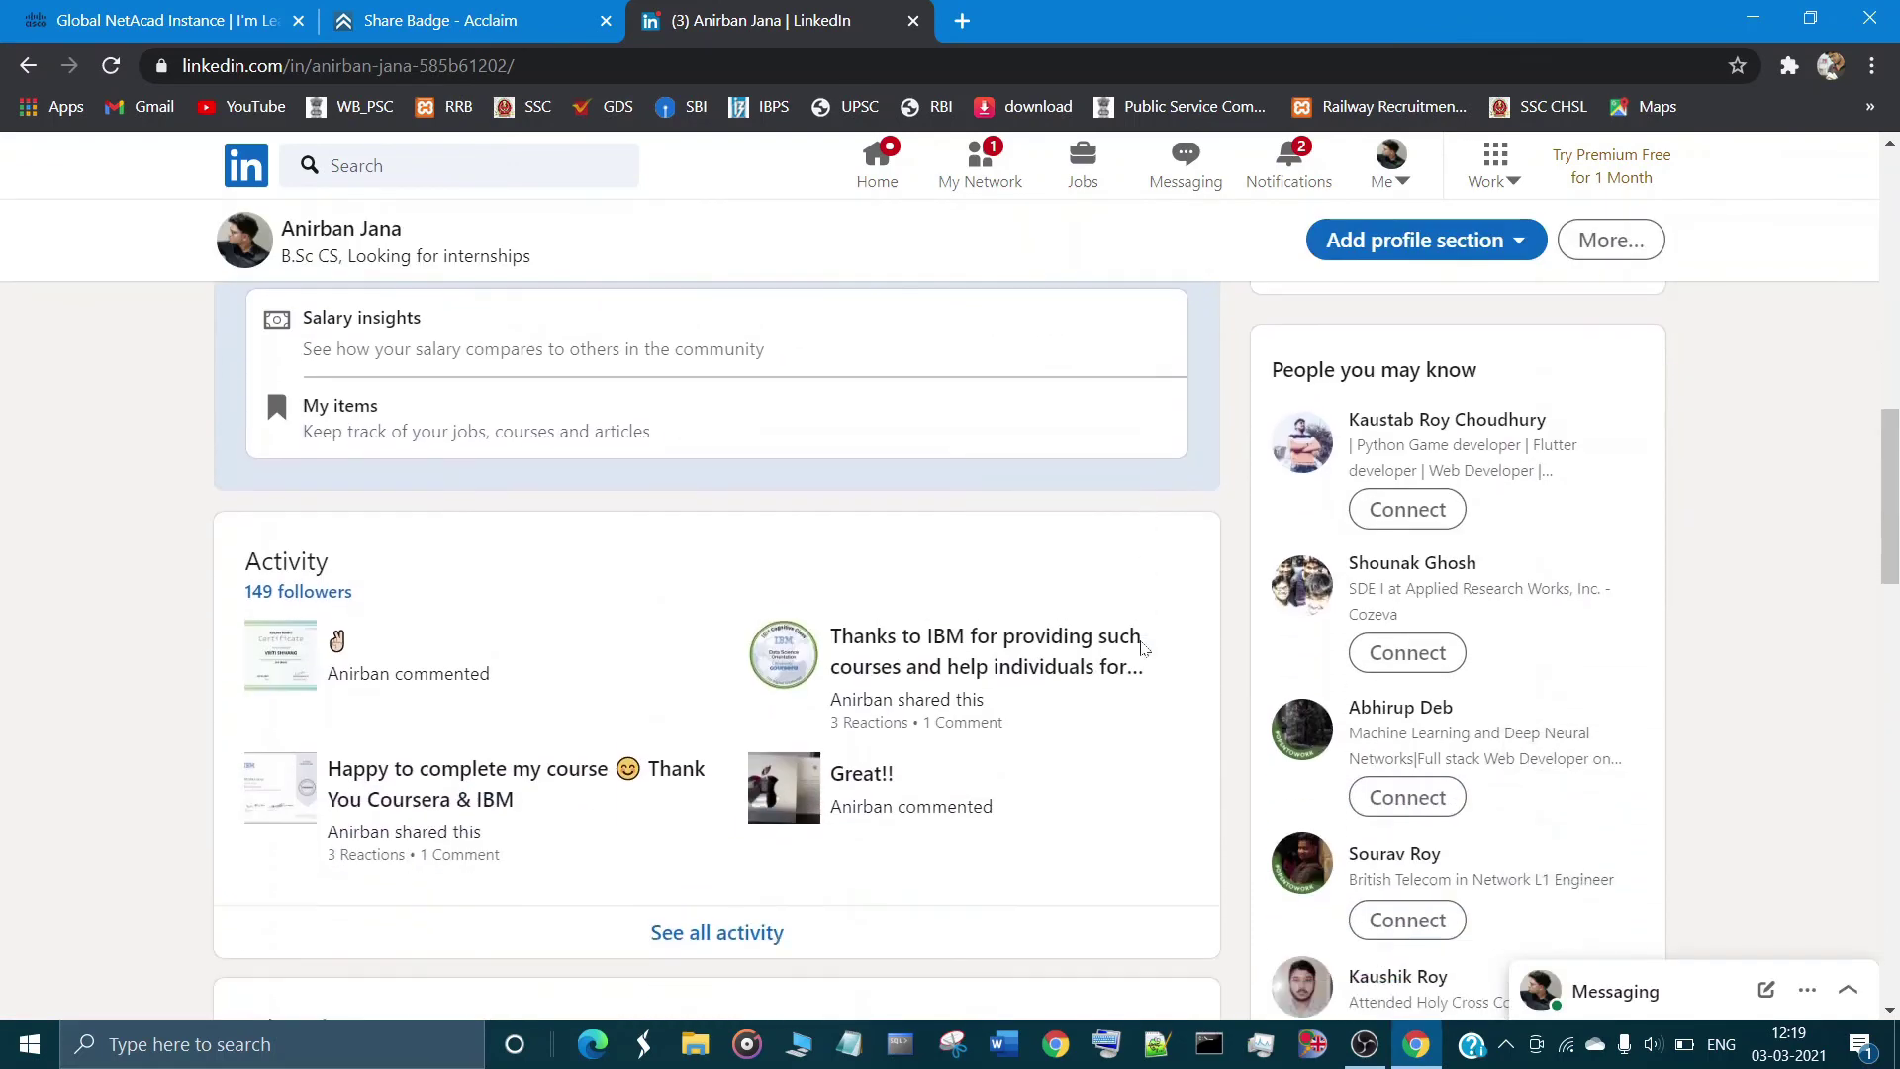
scroll(1142, 649, "down", 1)
scroll(1142, 649, "down", 2)
scroll(1139, 646, "down", 2)
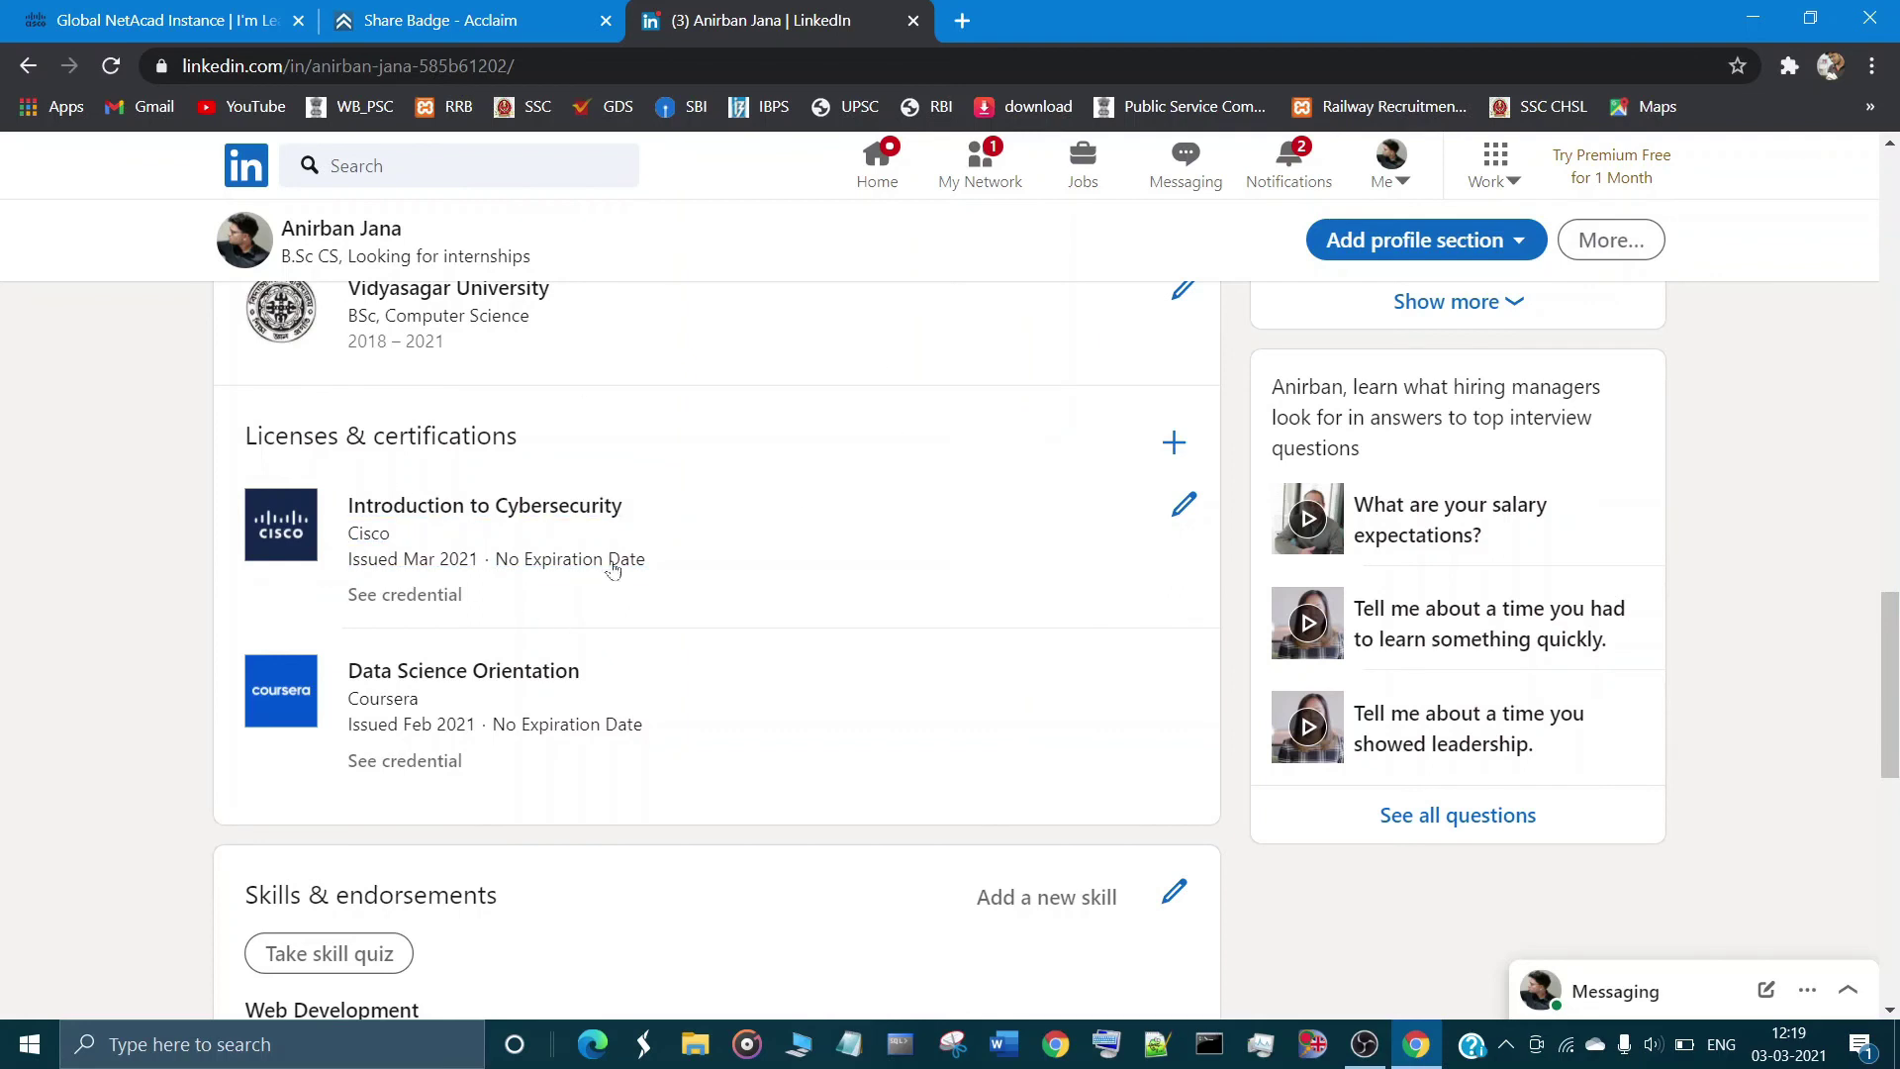
scroll(252, 583, "down", 2)
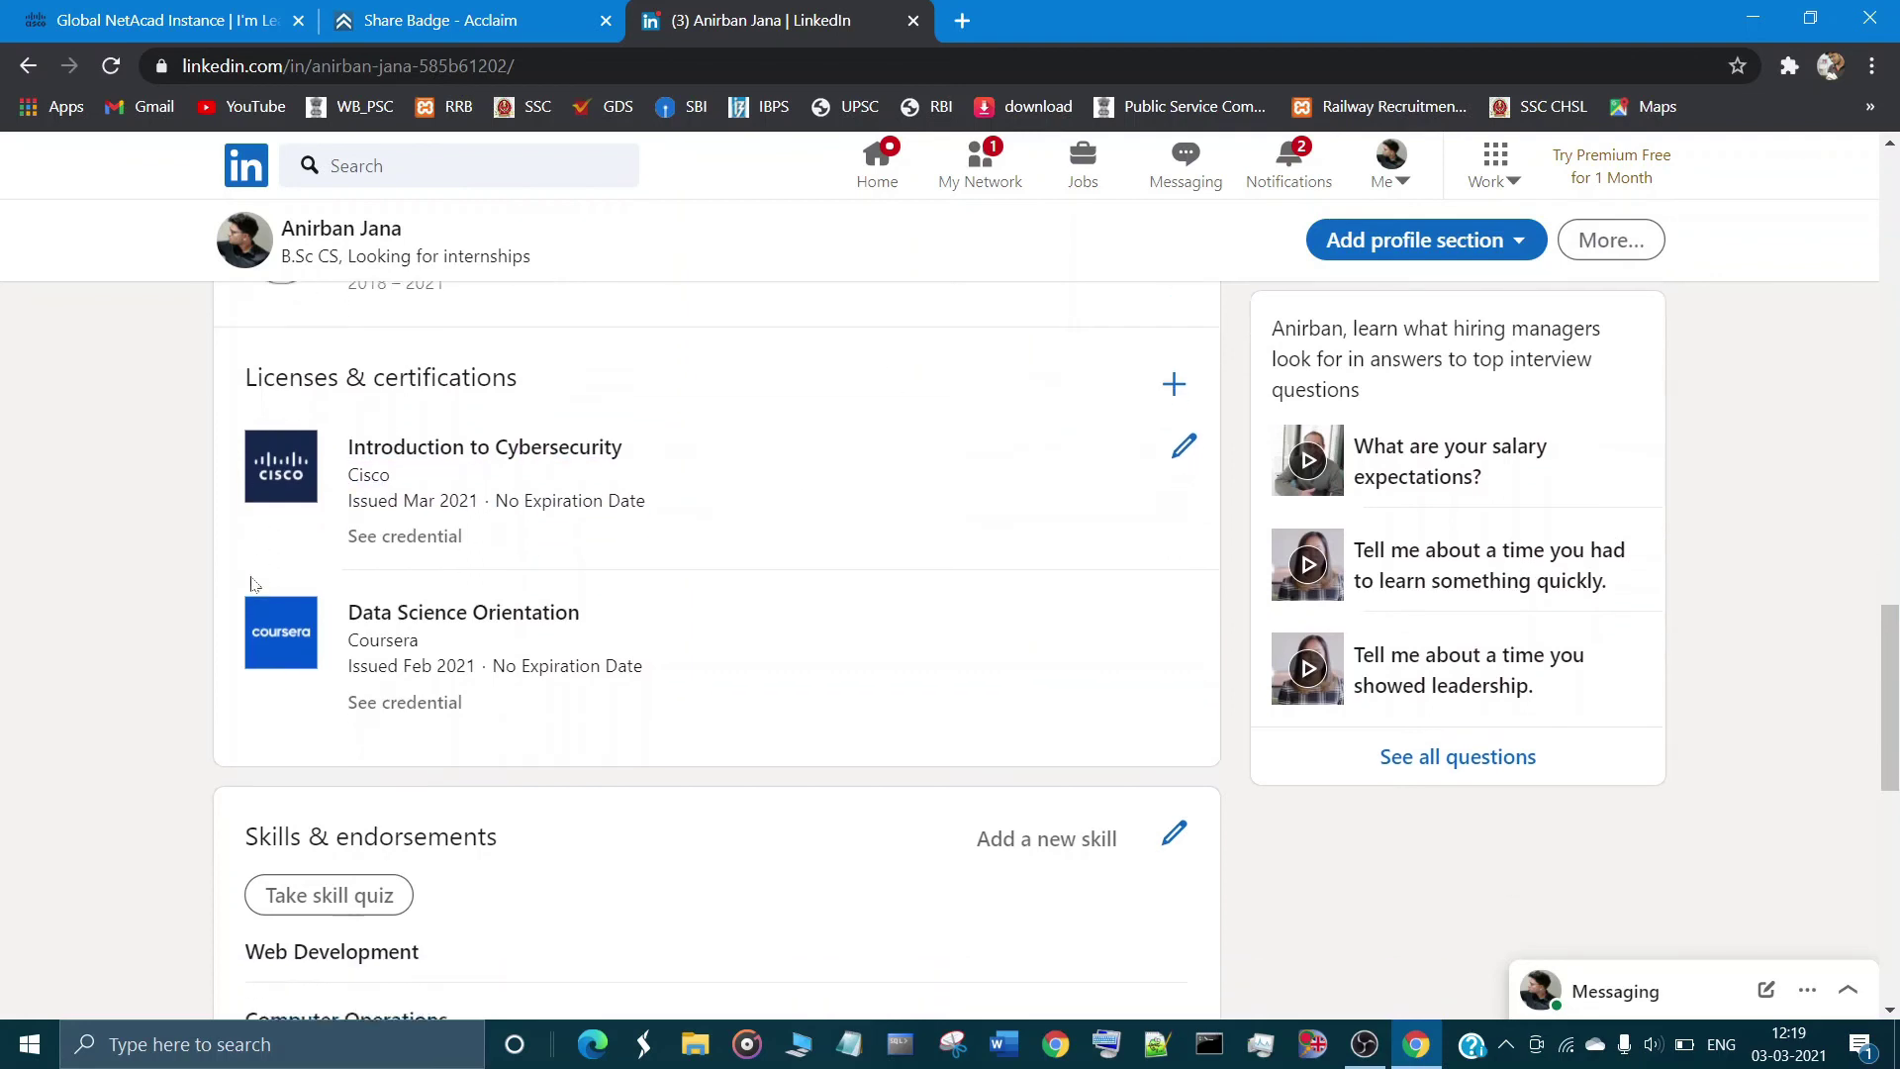
scroll(252, 583, "up", 2)
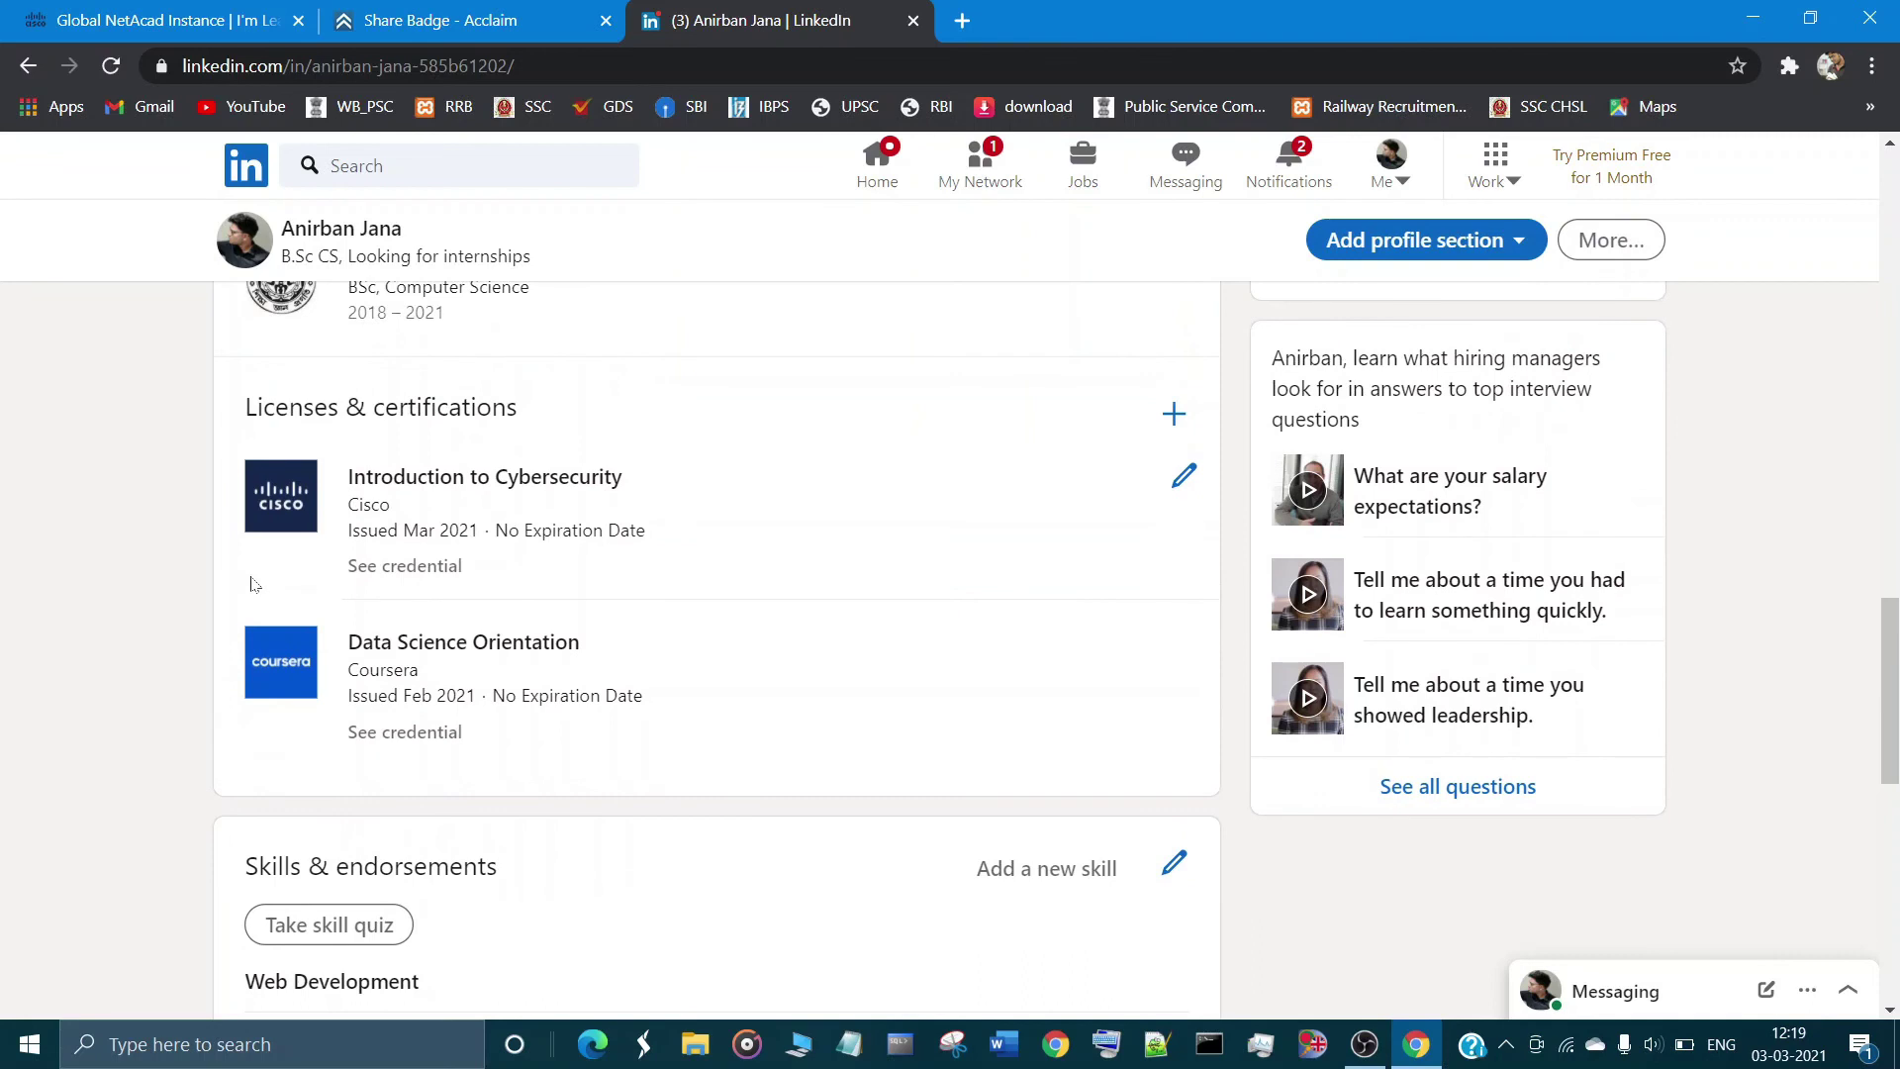